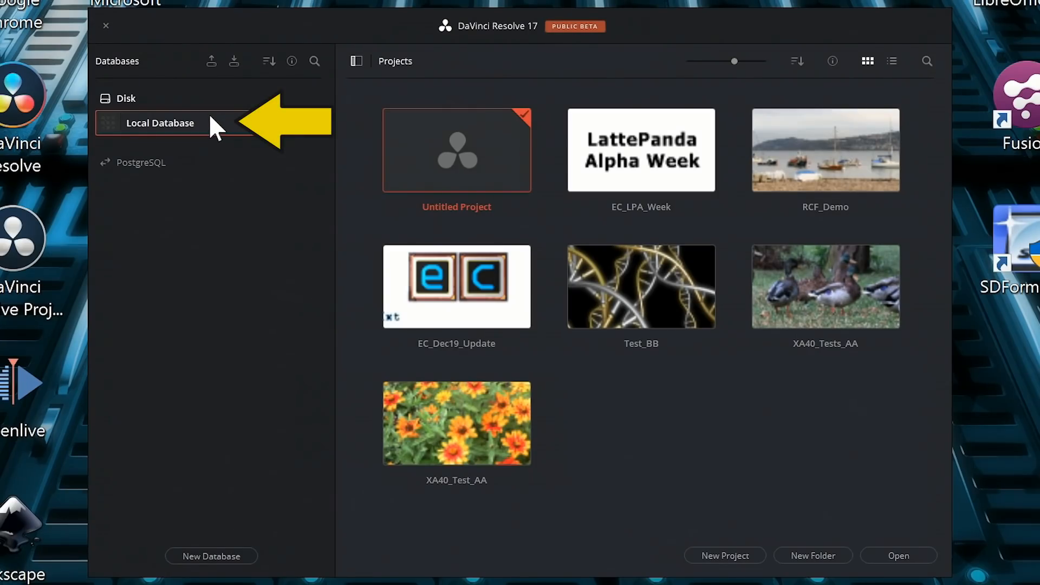
left_click(356, 60)
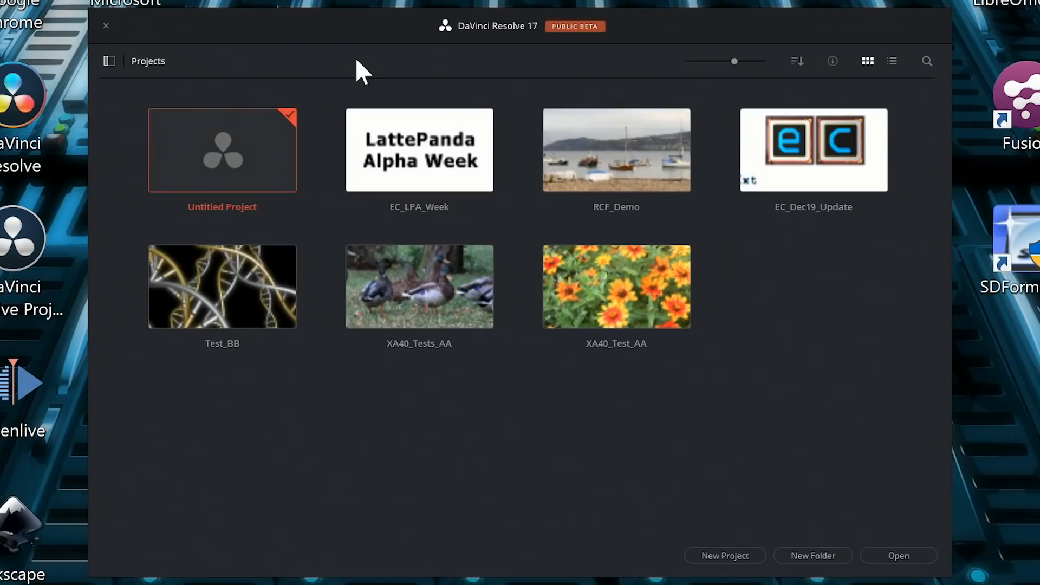
left_click(108, 60)
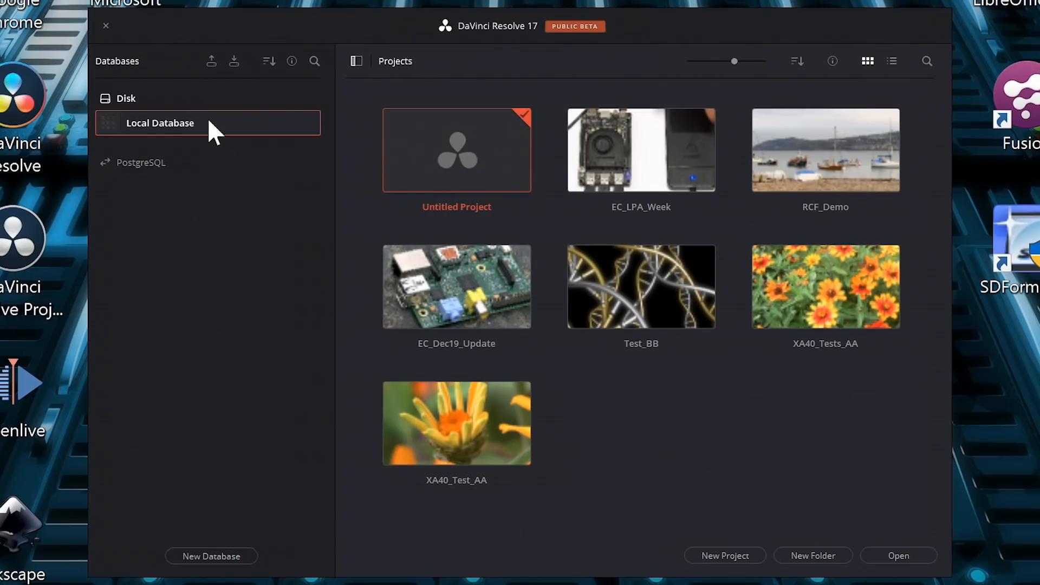
left_click(210, 59)
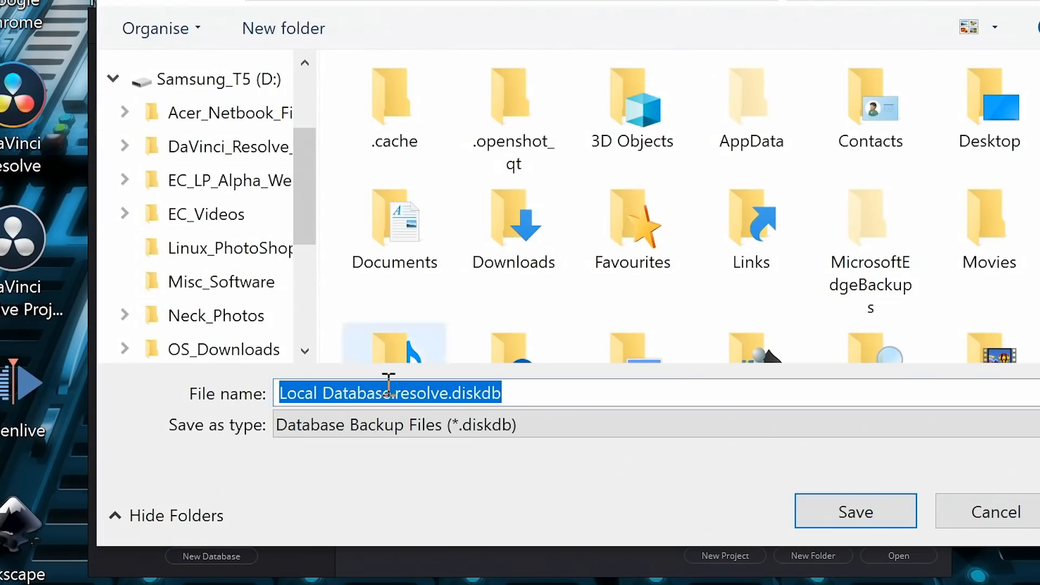
left_click(993, 513)
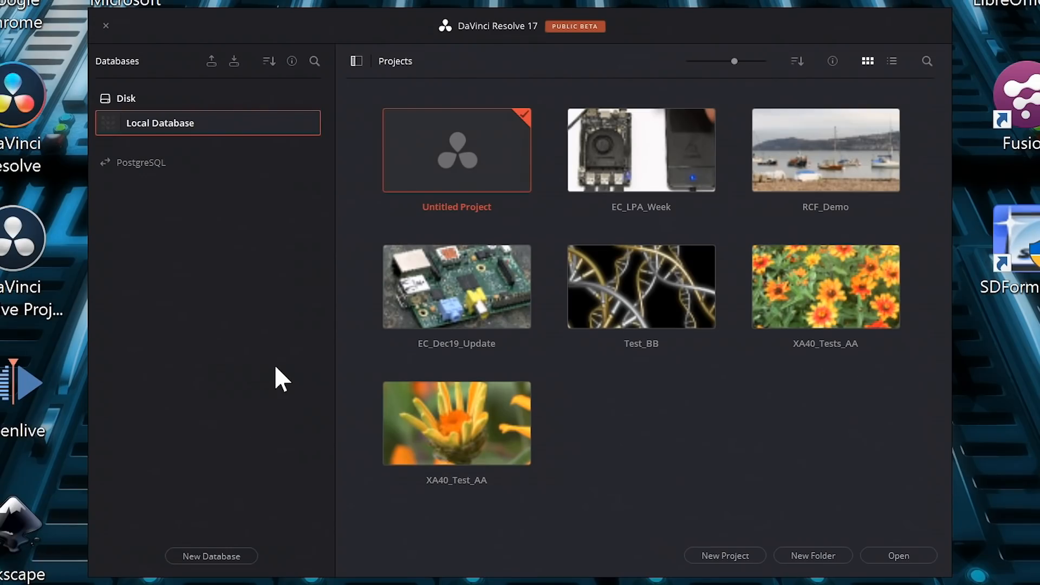
Step: Switch to File Explorer to check the subfolders of Test_EC_Video, and return to the DaVinci Resolve project manager
key("alt+Tab")
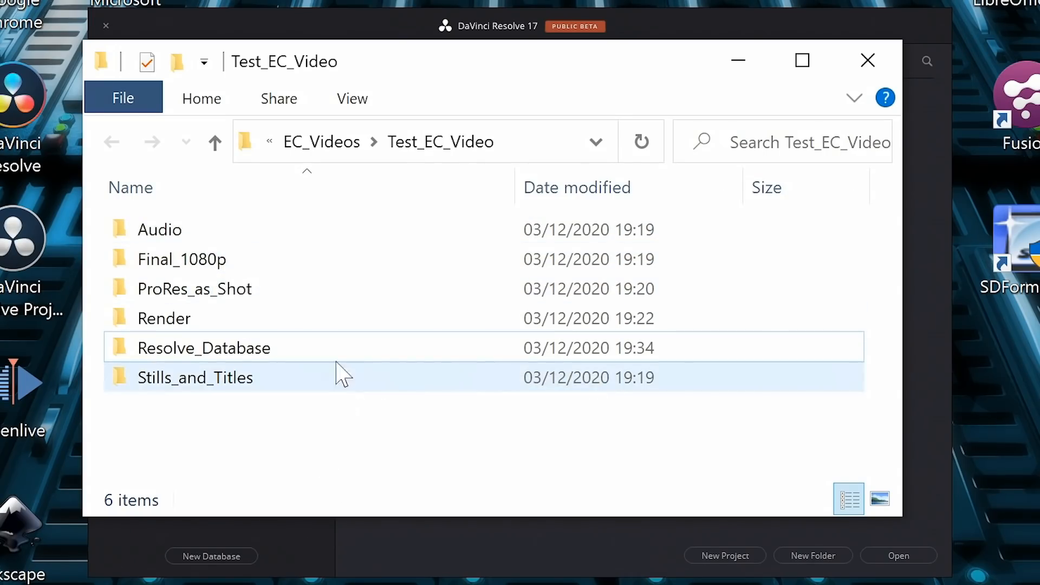
key("alt+F4")
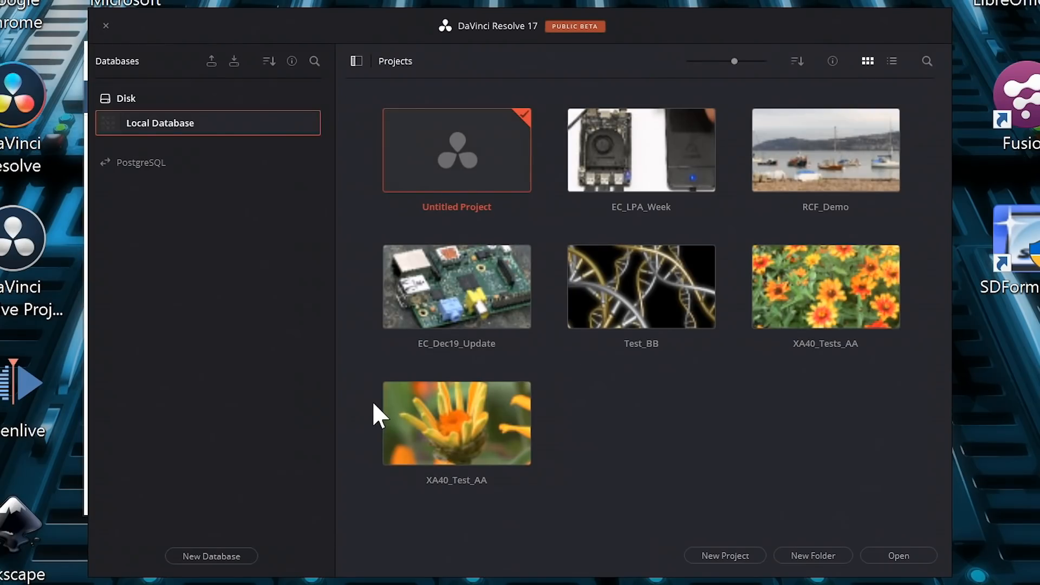
Step: Start a new disk database and set its location to the EC_Videos\Test_EC_Video\Resolve_Database folder
left_click(223, 550)
left_click(553, 192)
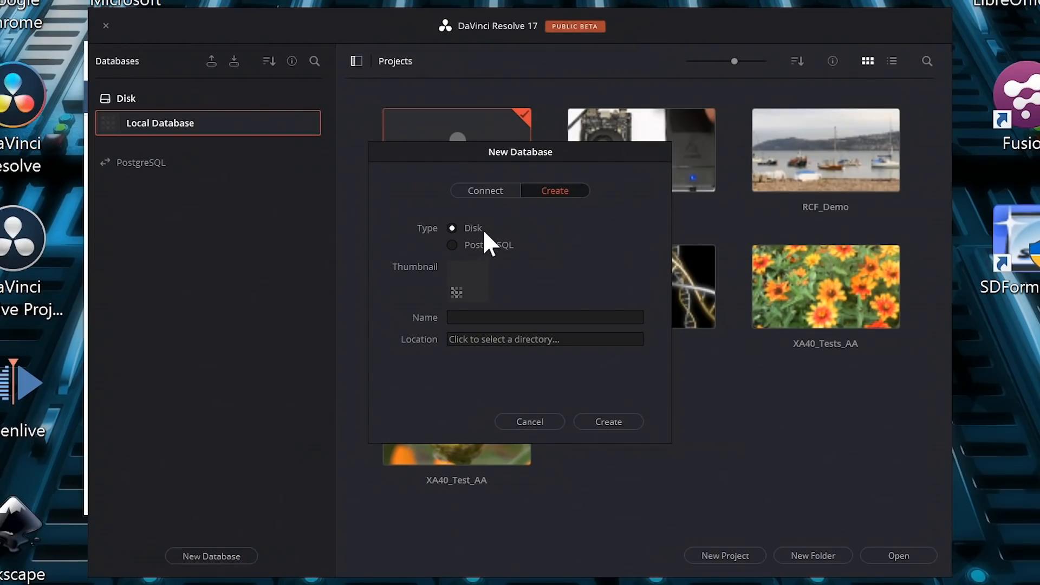
left_click(515, 342)
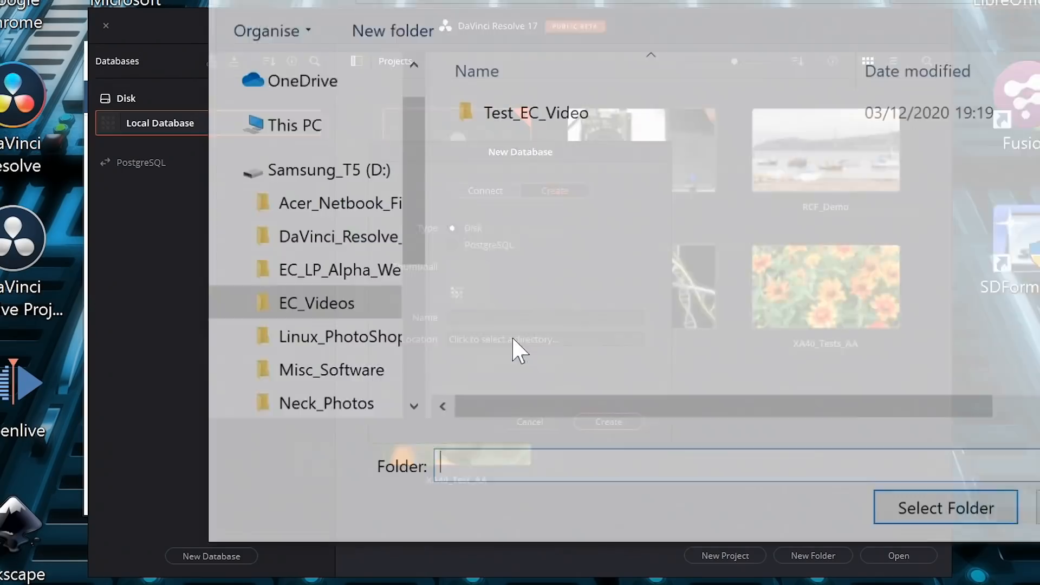
double_click(537, 114)
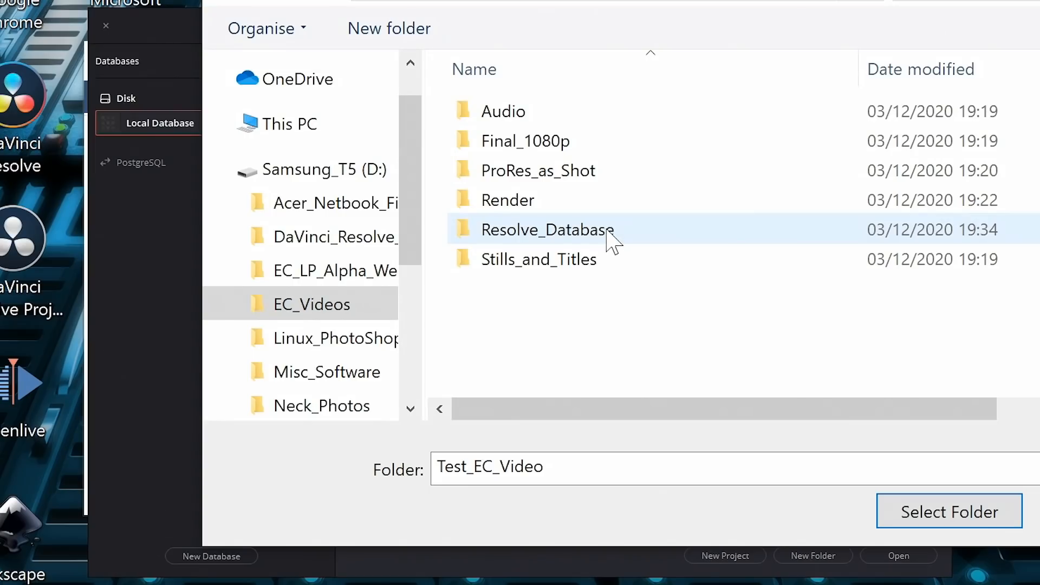
mouse_move(612, 241)
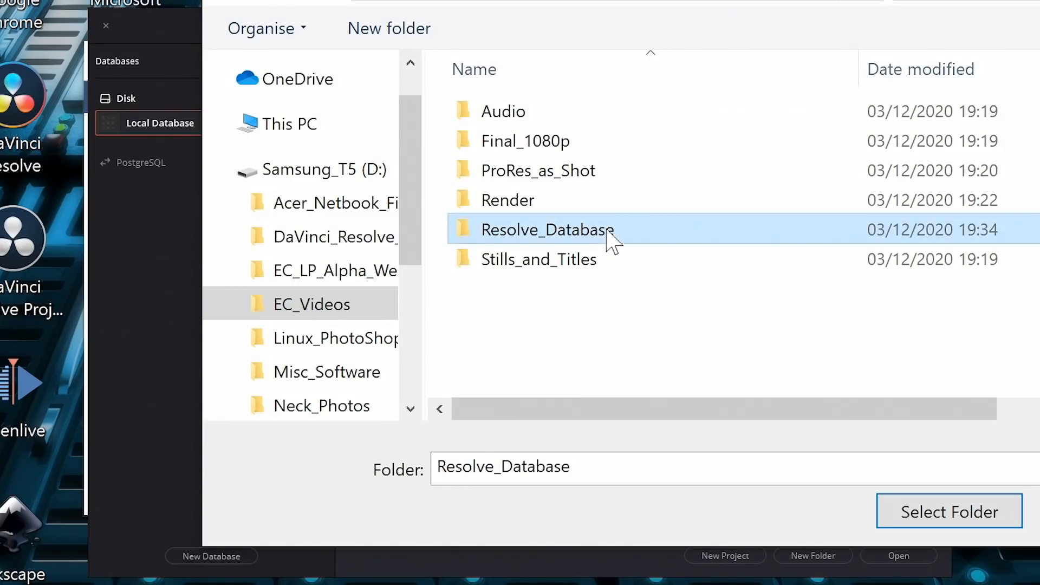
double_click(608, 234)
left_click(928, 521)
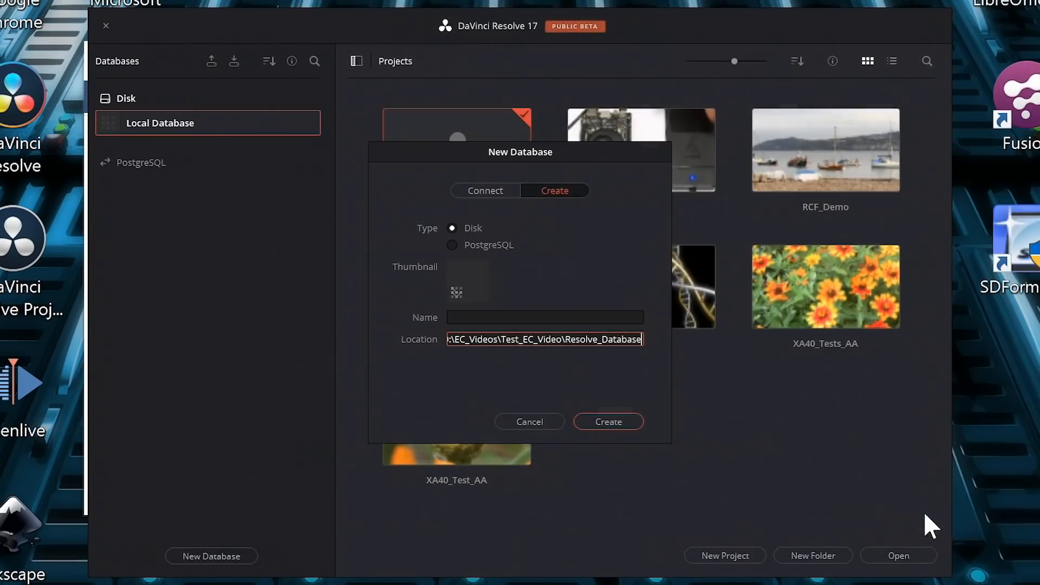
Step: Name the new database project_database and create it
left_click(545, 318)
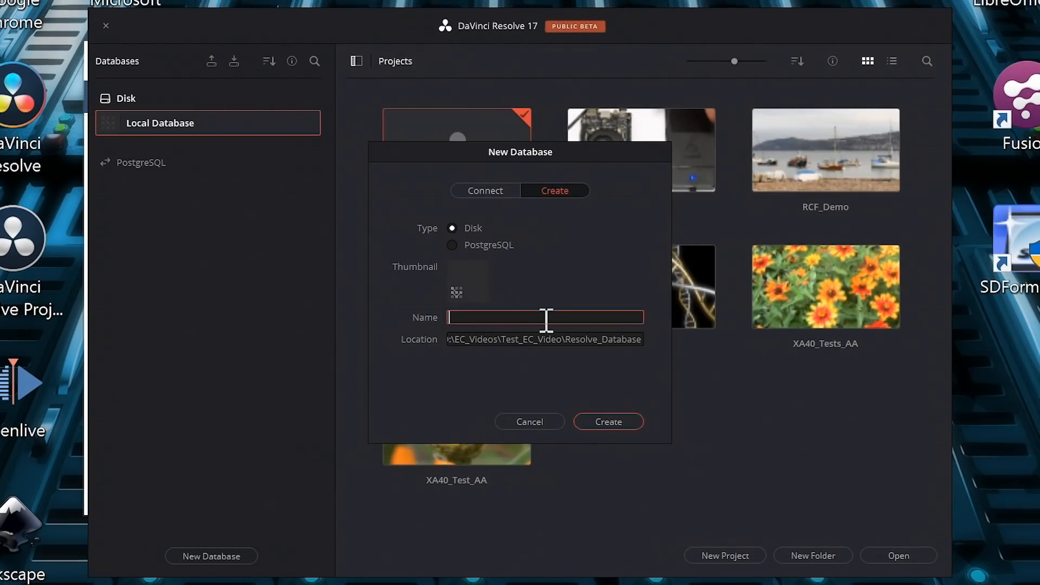
type("project_database")
left_click(597, 424)
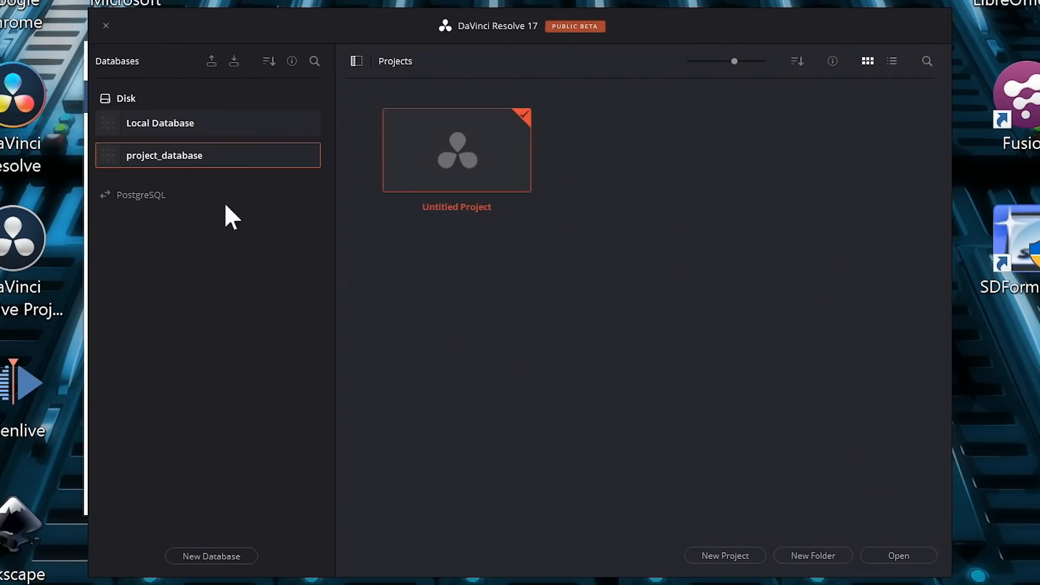
Step: Display the projects of Local Database in list view
left_click(183, 122)
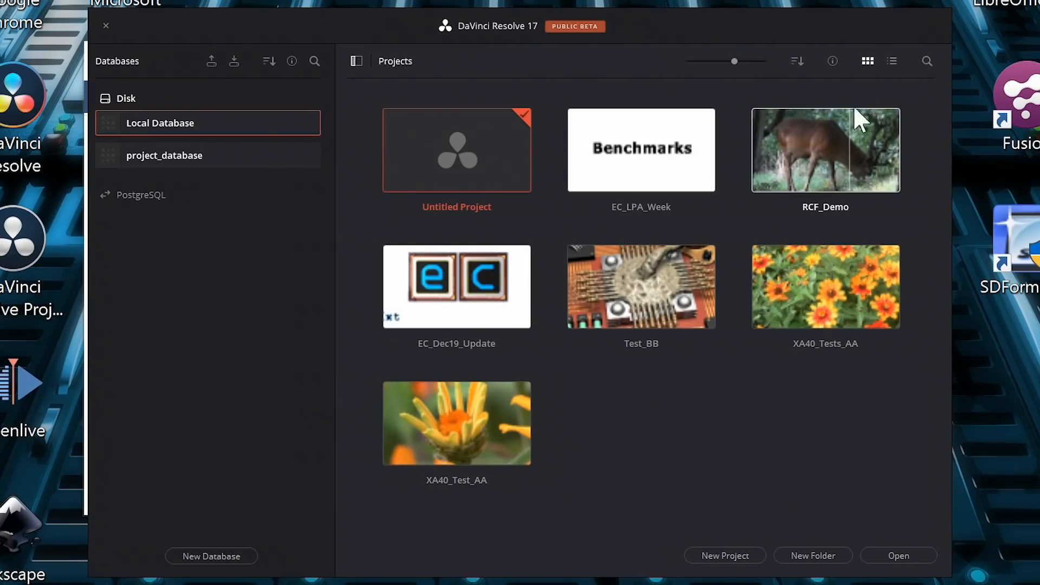
left_click(887, 58)
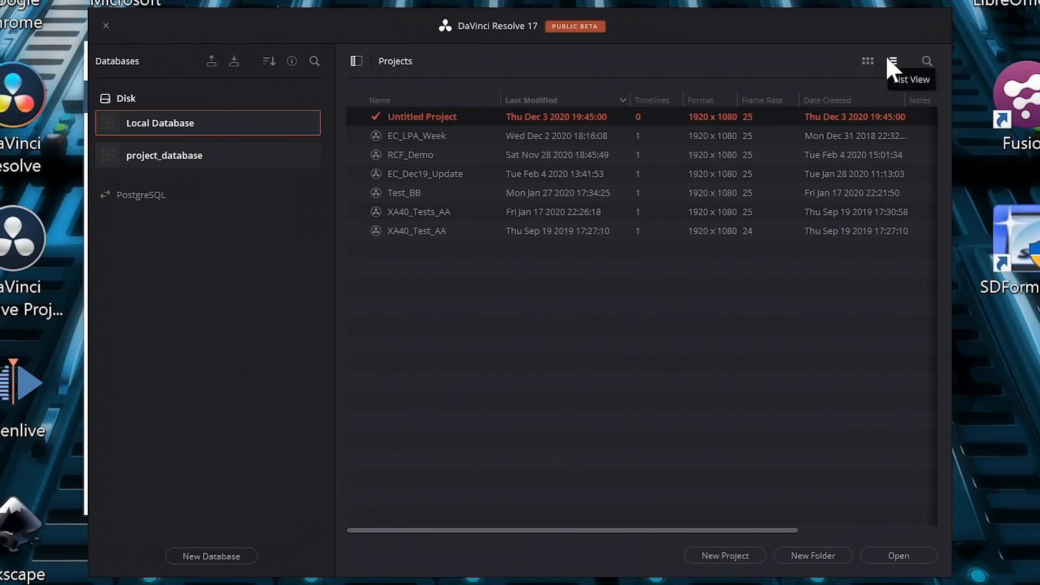
Step: Create a new project named Our_Project in project_database
left_click(194, 157)
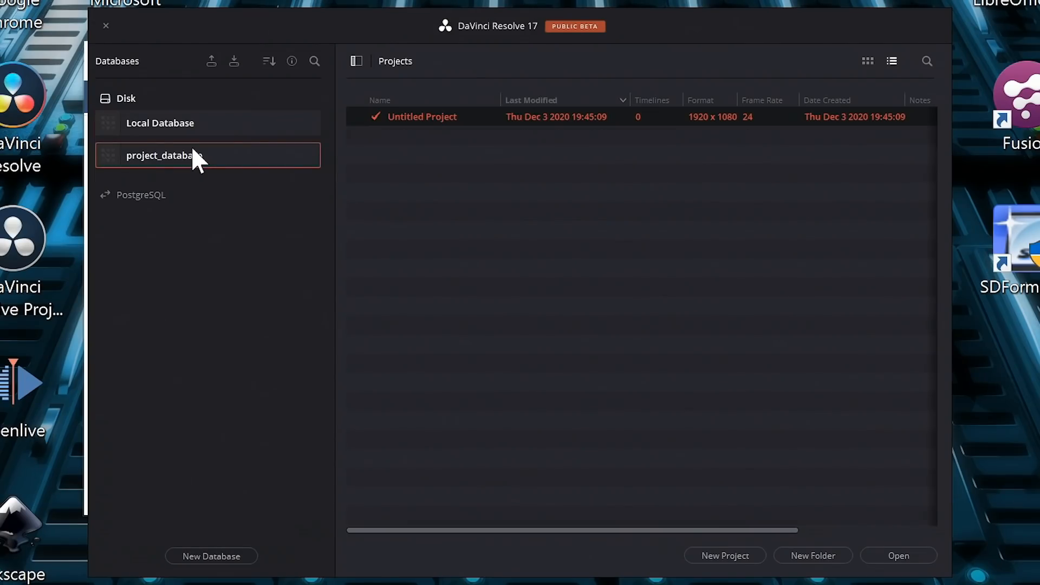
left_click(719, 551)
type("Our_Project")
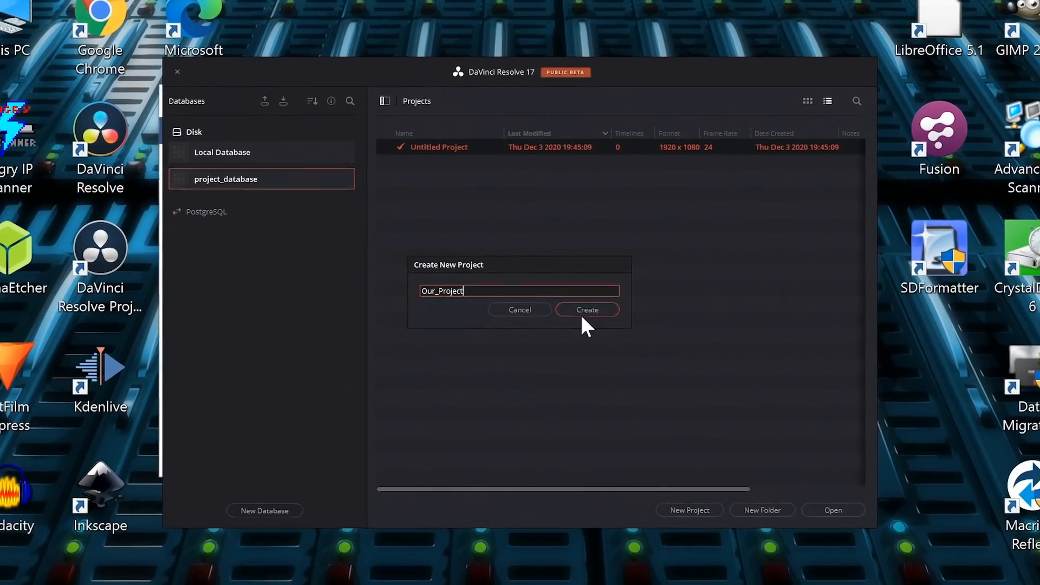
left_click(593, 310)
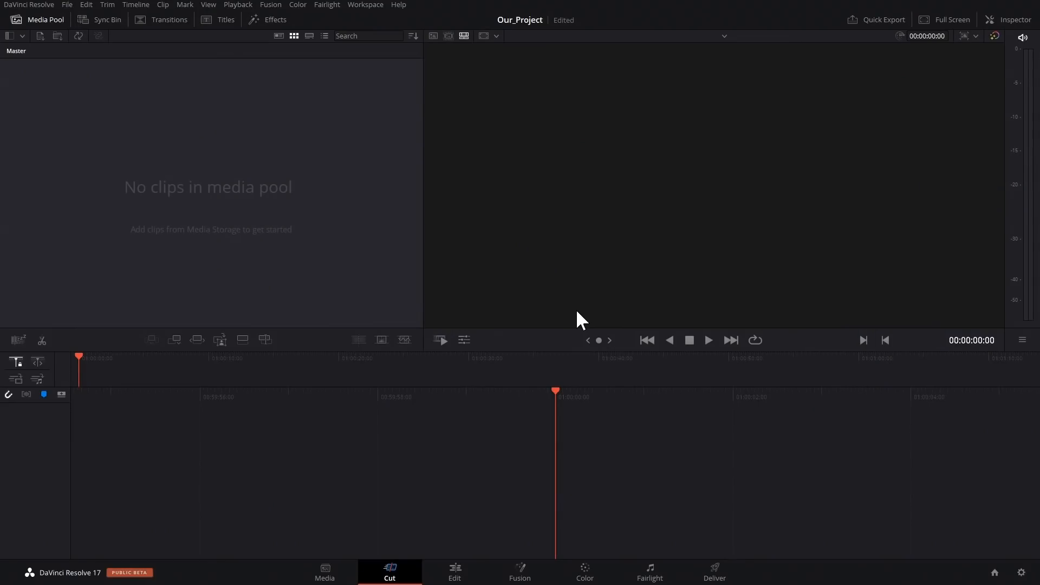
Step: Switch to File Explorer and examine the Settings folder inside Resolve_Database\Resolve Projects, closing it again
key("alt+Tab")
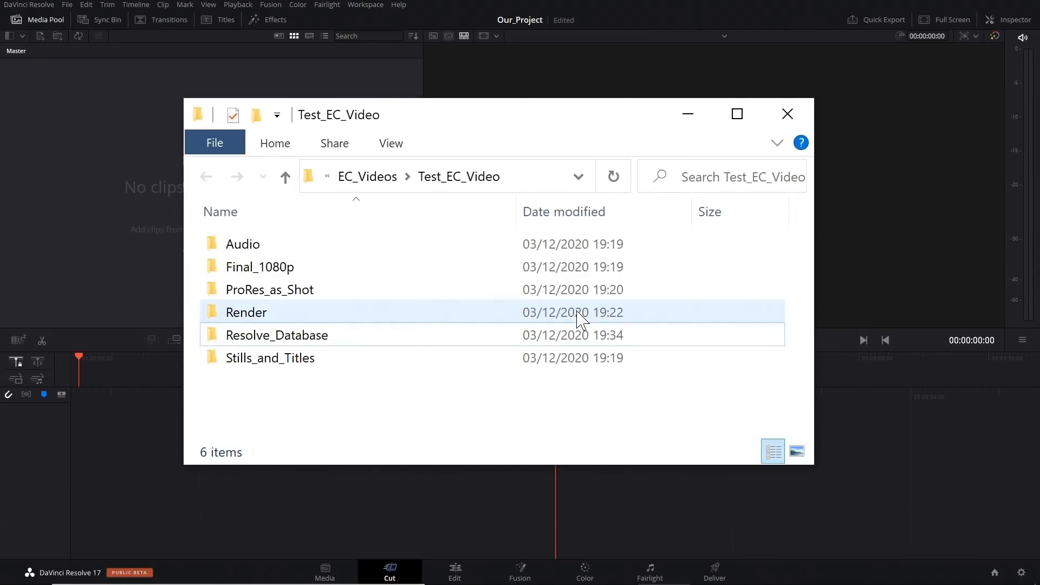
double_click(359, 335, "ctrl")
double_click(347, 303, "ctrl")
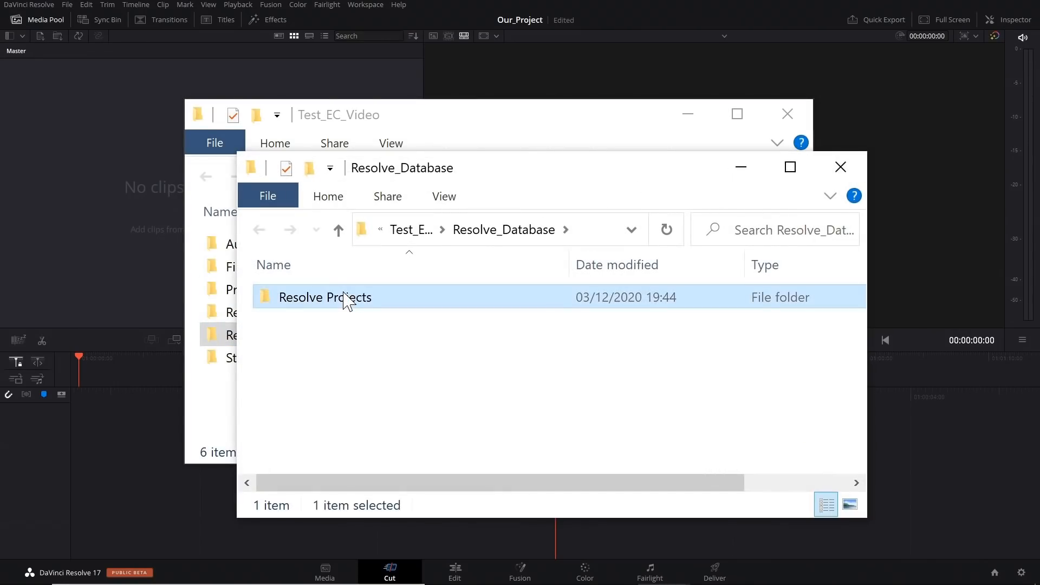
double_click(352, 324, "ctrl")
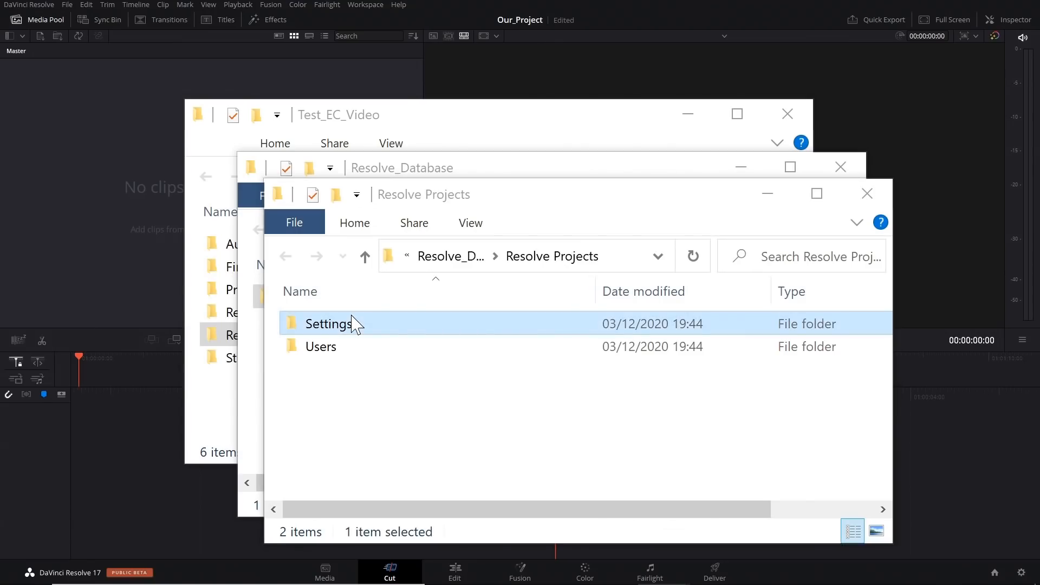
left_click(893, 218)
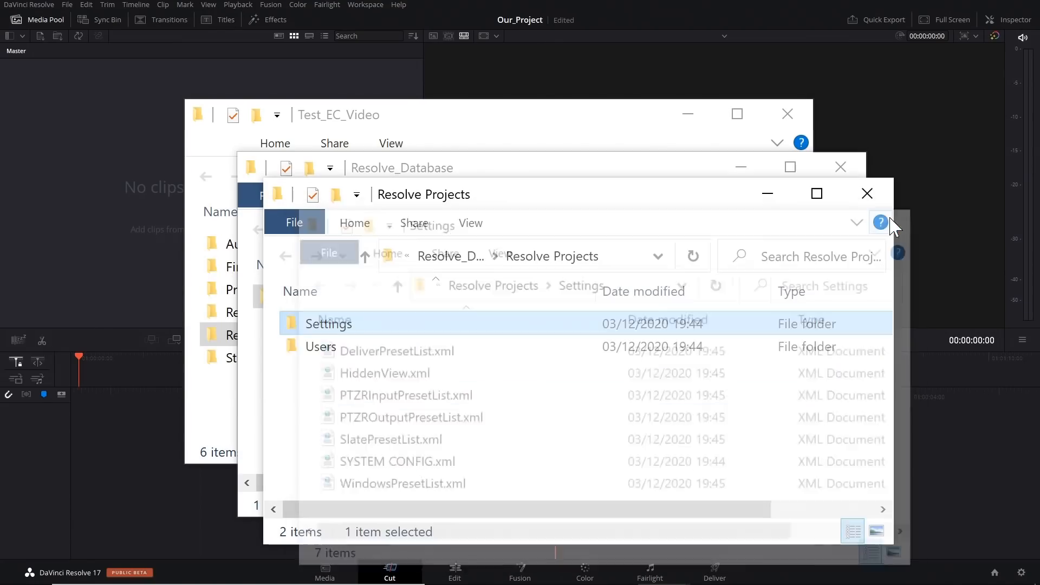
Step: Examine the Users, admin and Configs folders inside Resolve Projects, and close the opened folder windows to return to DaVinci Resolve
double_click(316, 346, "ctrl")
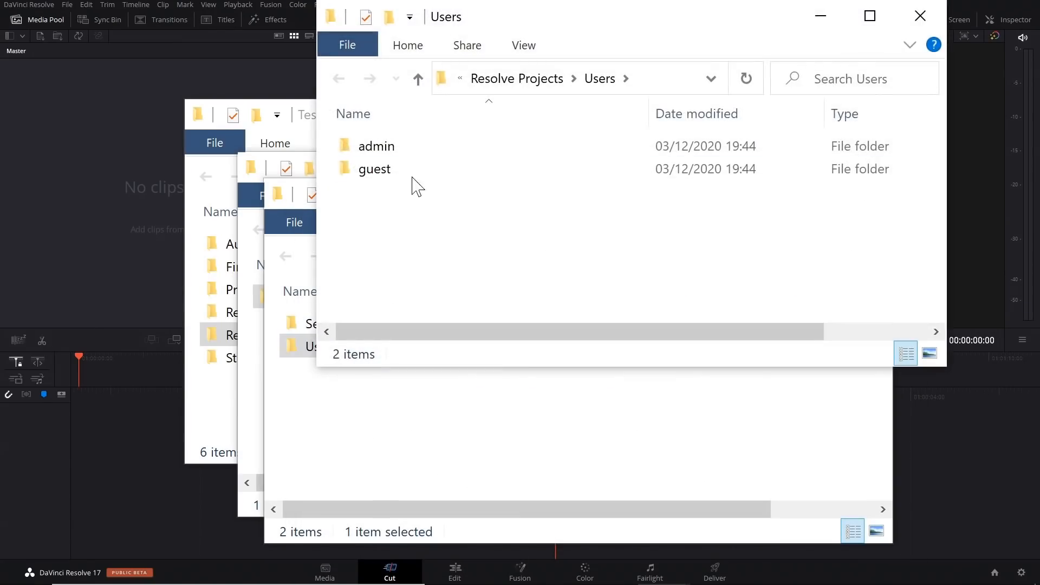
double_click(407, 149, "ctrl")
double_click(410, 174, "ctrl")
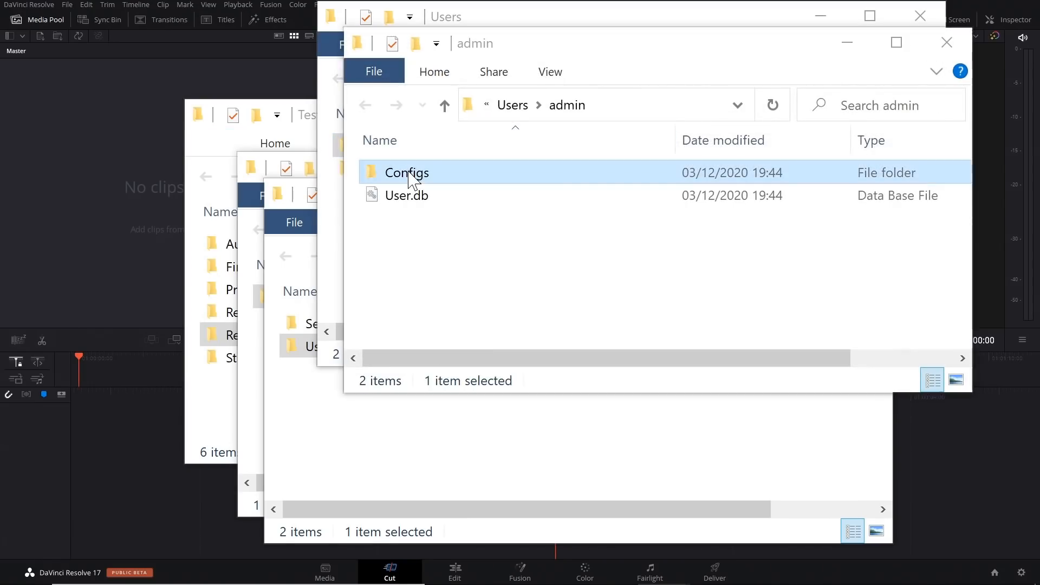
left_click(973, 69)
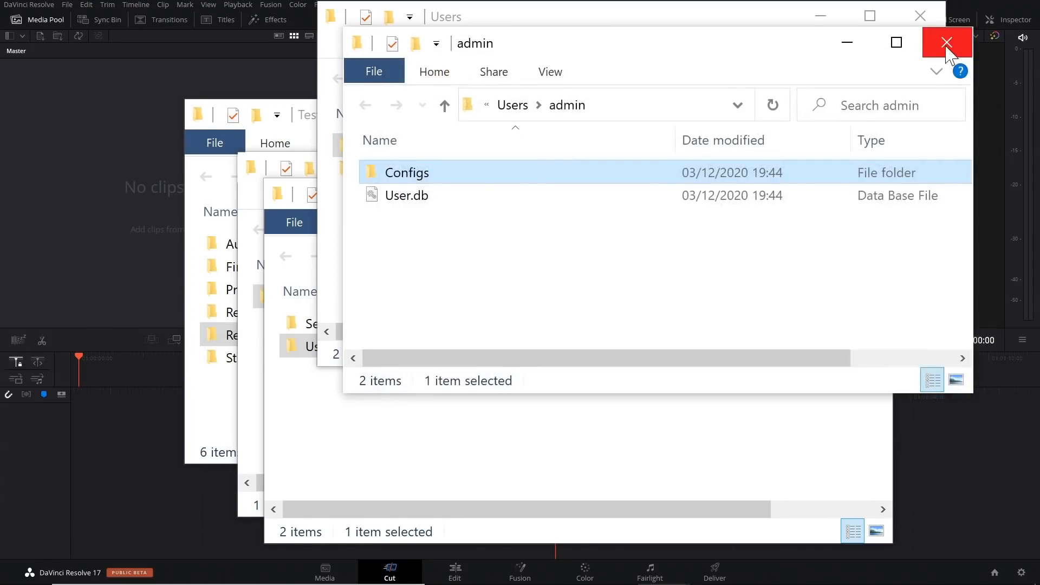
left_click(946, 43)
left_click(919, 16)
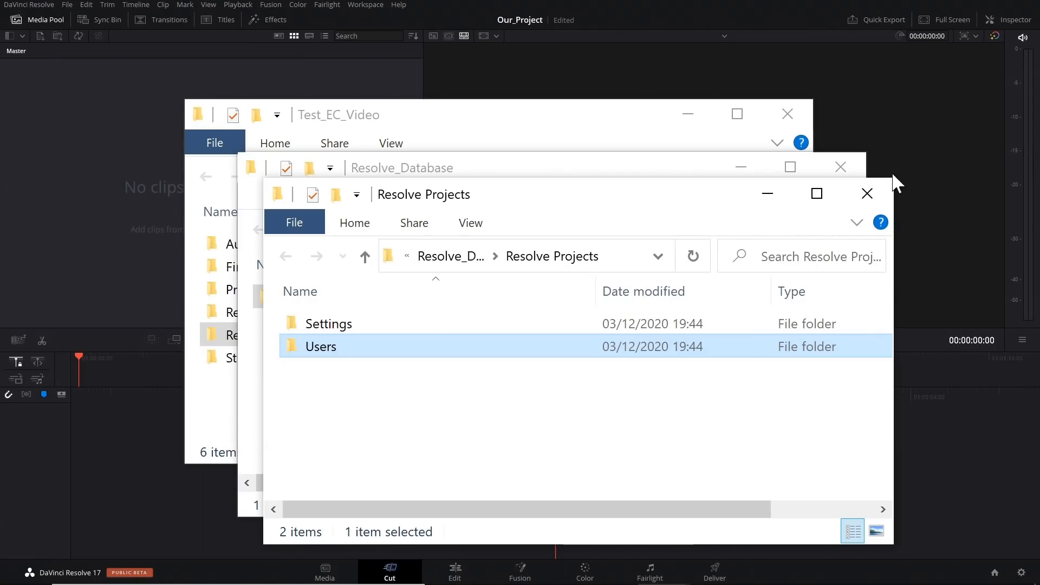
left_click(867, 194)
left_click(840, 166)
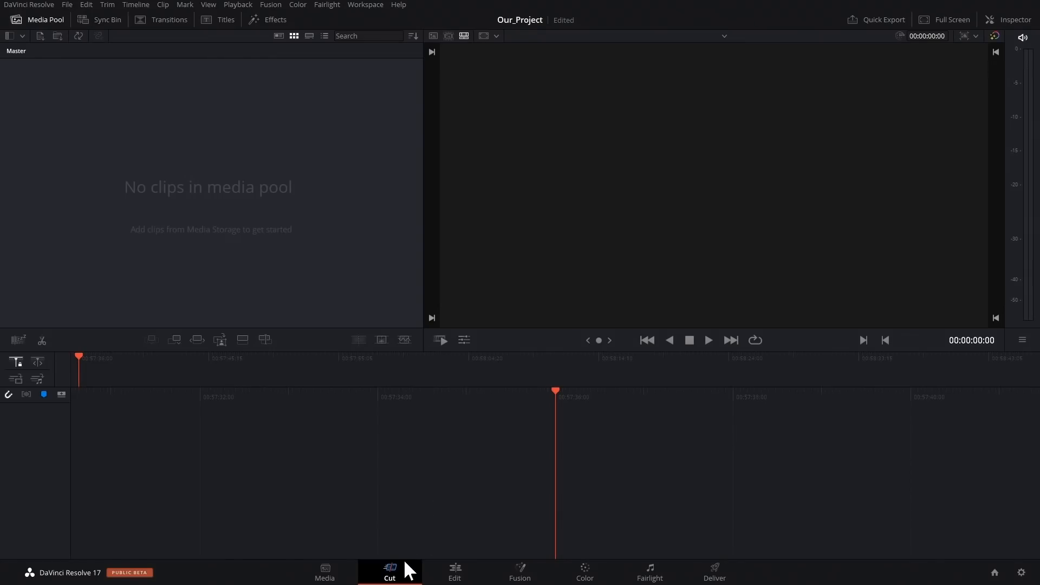
Step: Show the Edit page, and on the Media page browse the Samsung_T5 drive to EC_Videos\Test_EC_Video\Final_1080p
left_click(455, 574)
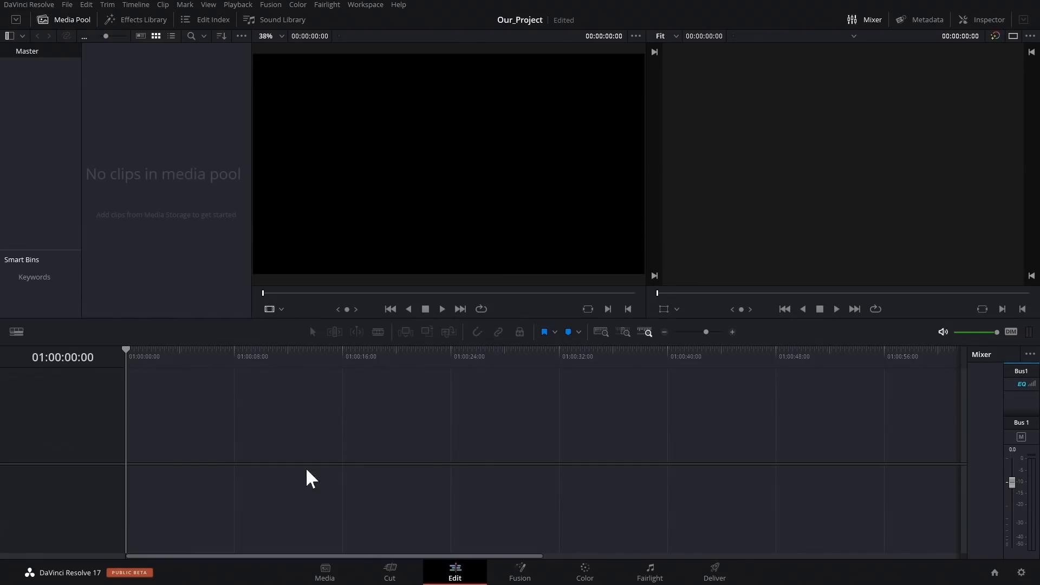
left_click(328, 574)
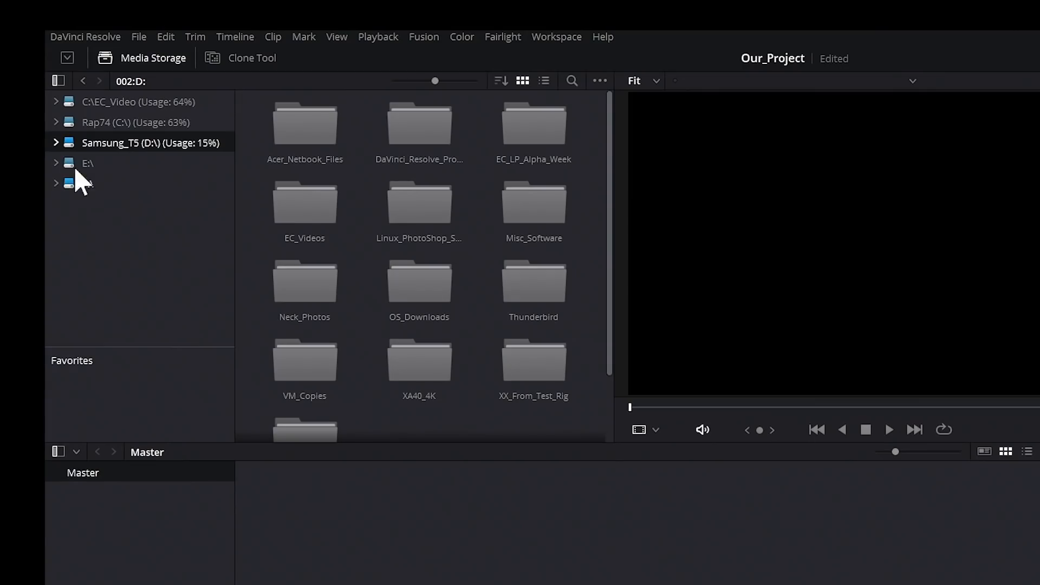
left_click(56, 143)
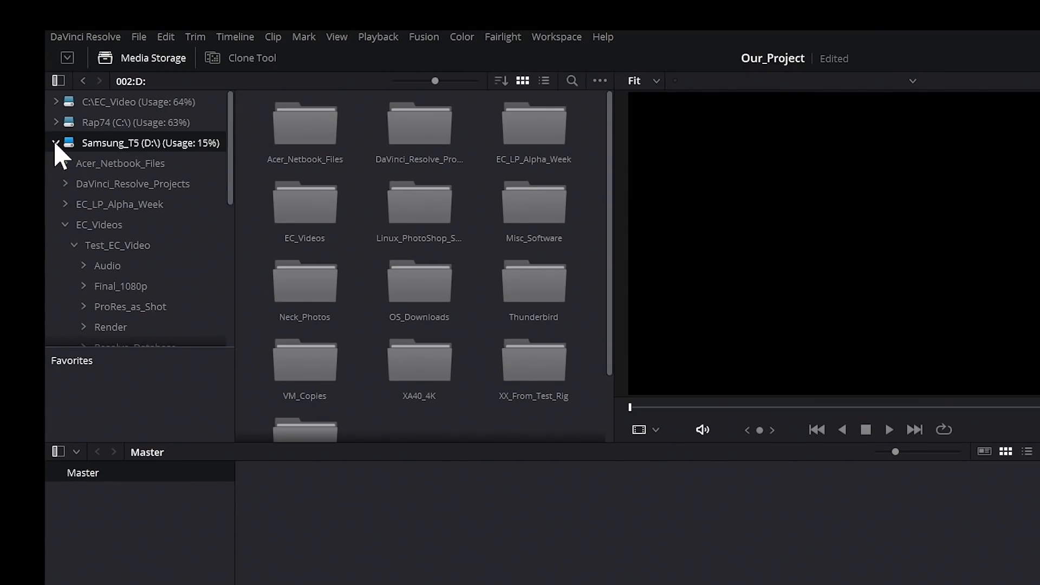
left_click(103, 245)
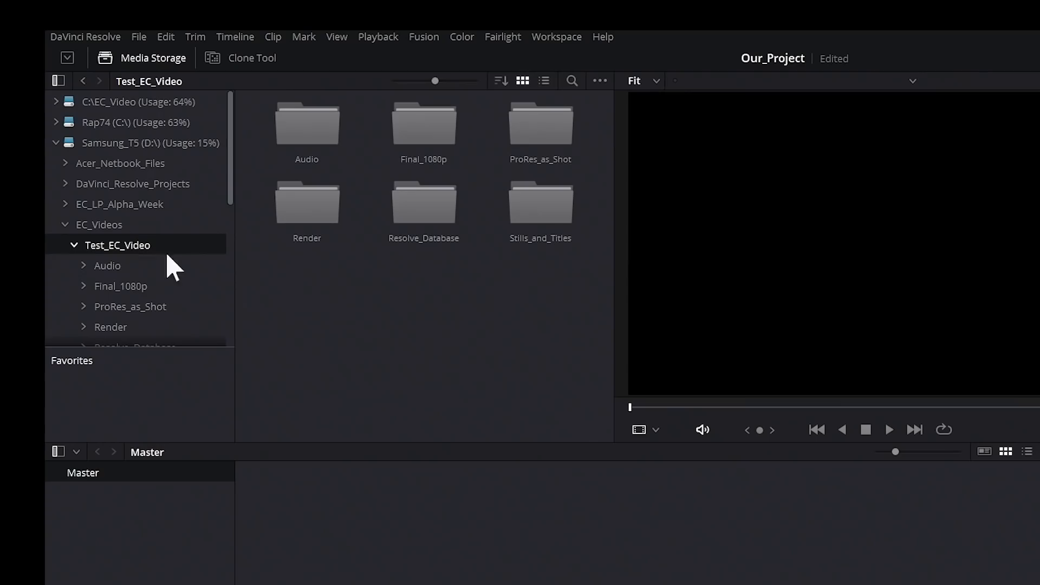
double_click(418, 135)
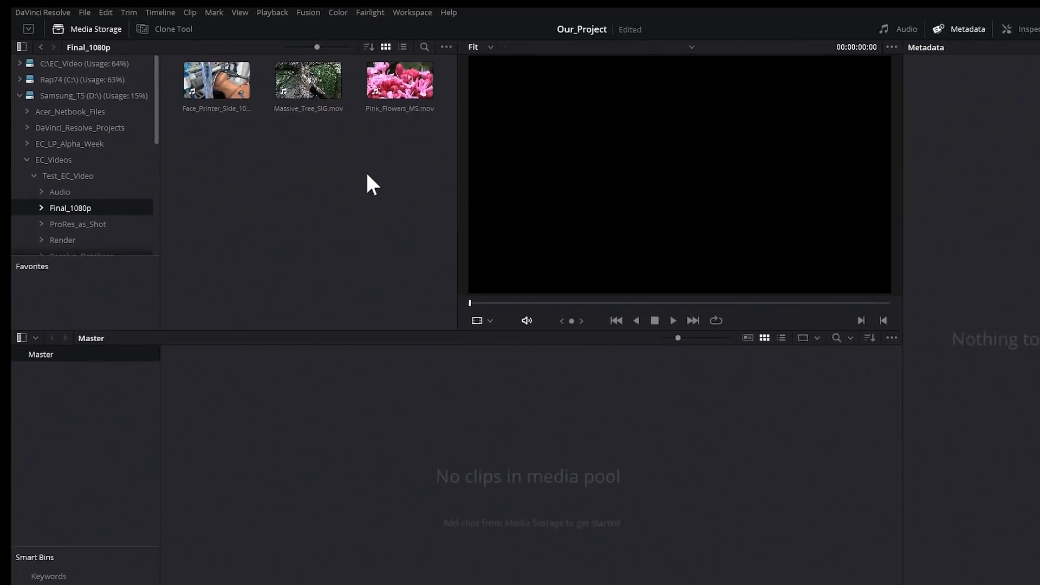
Step: Add all three Final_1080p clips to the project's Master bin and show the metadata of Face_Printer_Side_1080p.mov
left_click_drag(422, 163, 216, 153)
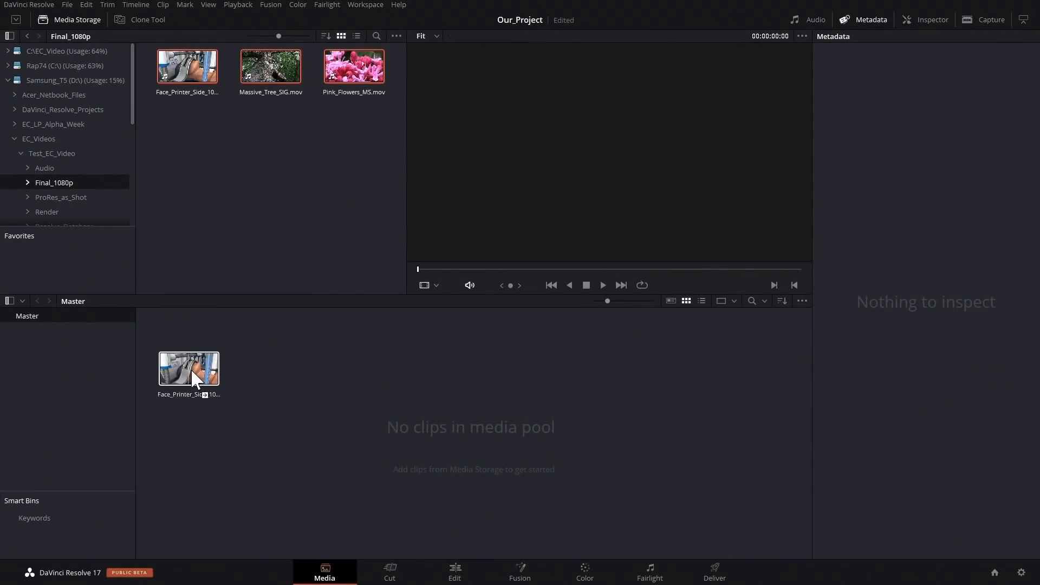
left_click_drag(190, 368, 190, 370)
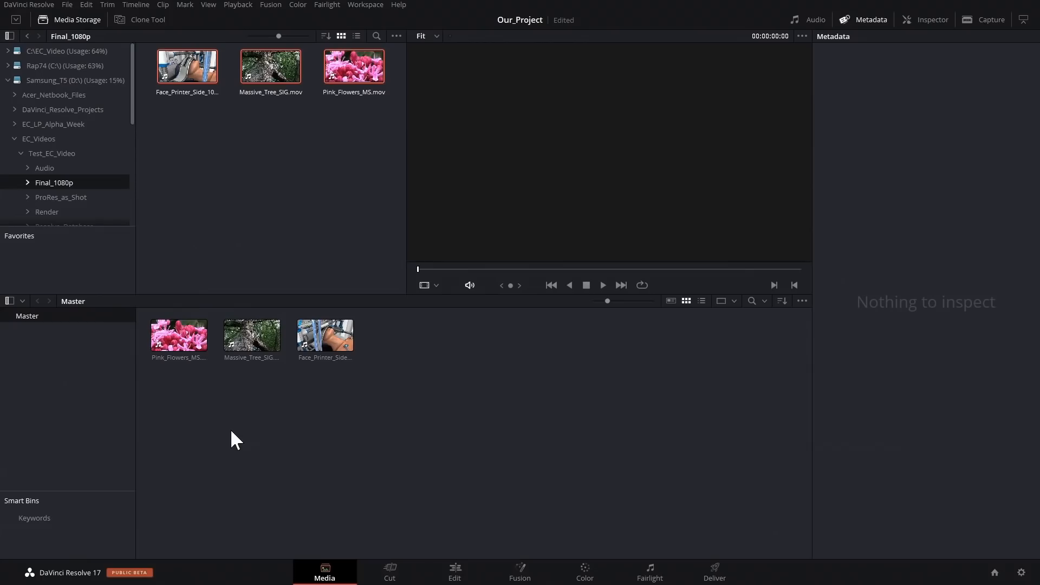
left_click(309, 337)
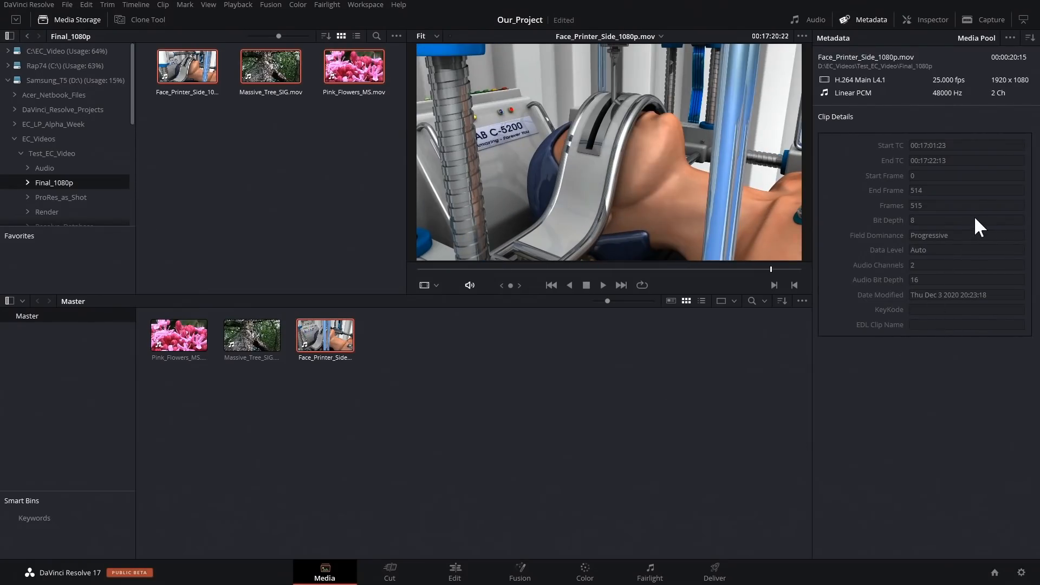
Step: Preview Face_Printer_Side_1080p.mov on the Media page, and place the clip at the start of a new timeline on the Edit page
left_click(460, 268)
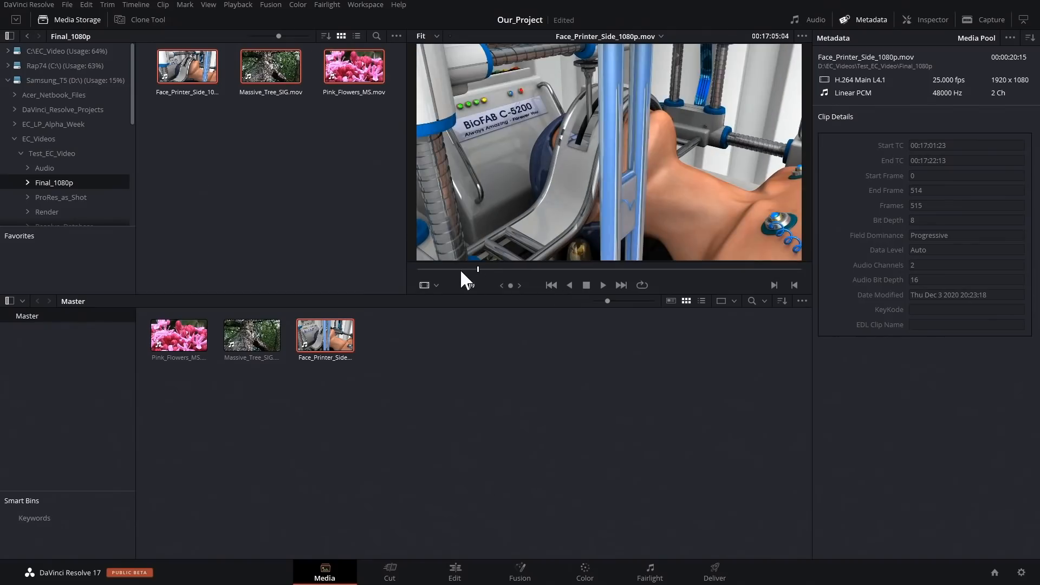
left_click(598, 286)
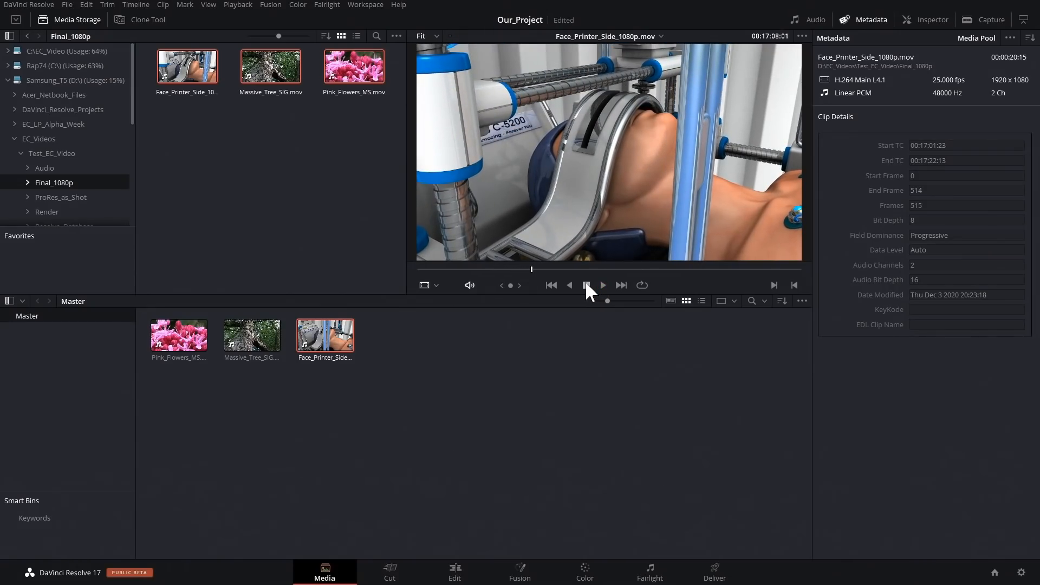
left_click(461, 577)
left_click_drag(127, 120, 144, 431)
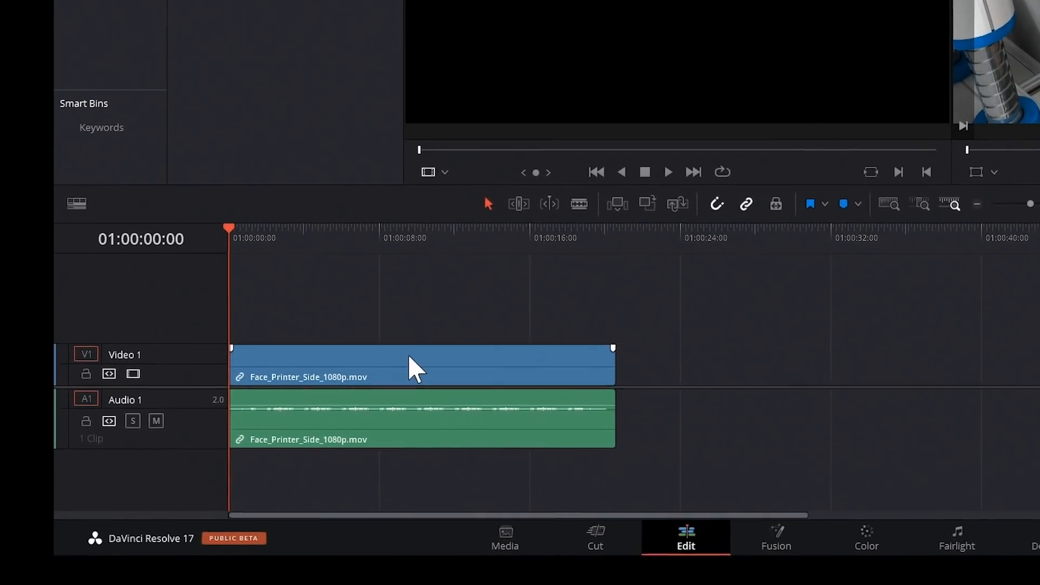
Step: Examine the filmstrip, thumbnail and simple video view options of the timeline, keeping the simple view
left_click(79, 202)
left_click(106, 313)
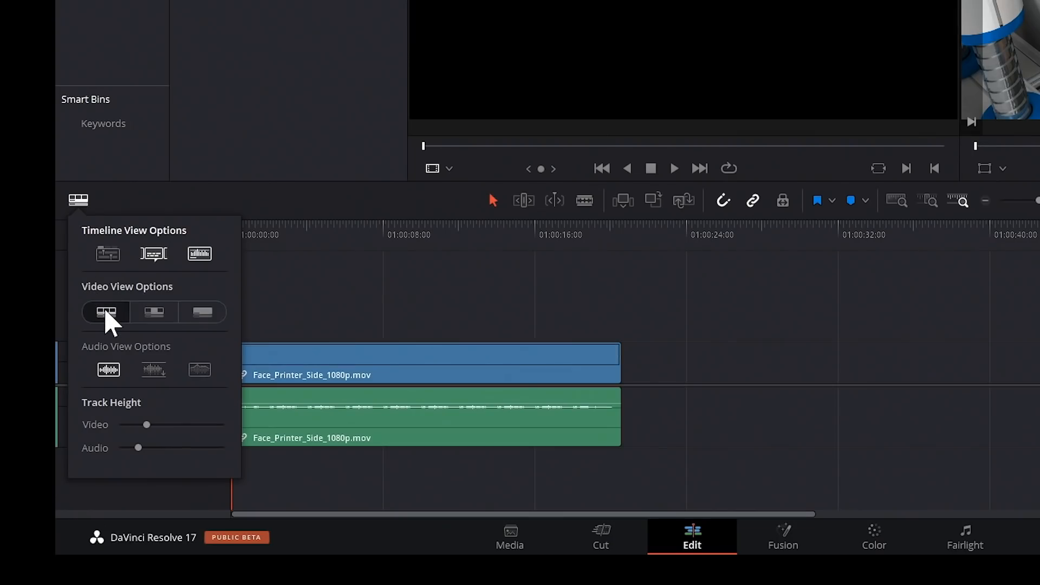
left_click(142, 315)
left_click(187, 315)
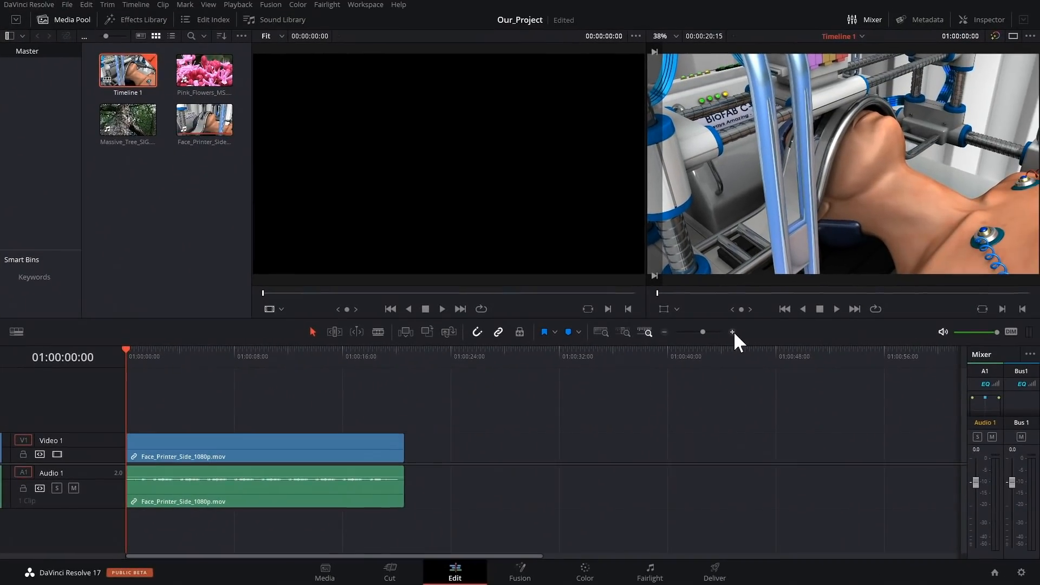
Step: Enlarge the timeline display and play the edit from its start to about 01:00:05:07
left_click(770, 317)
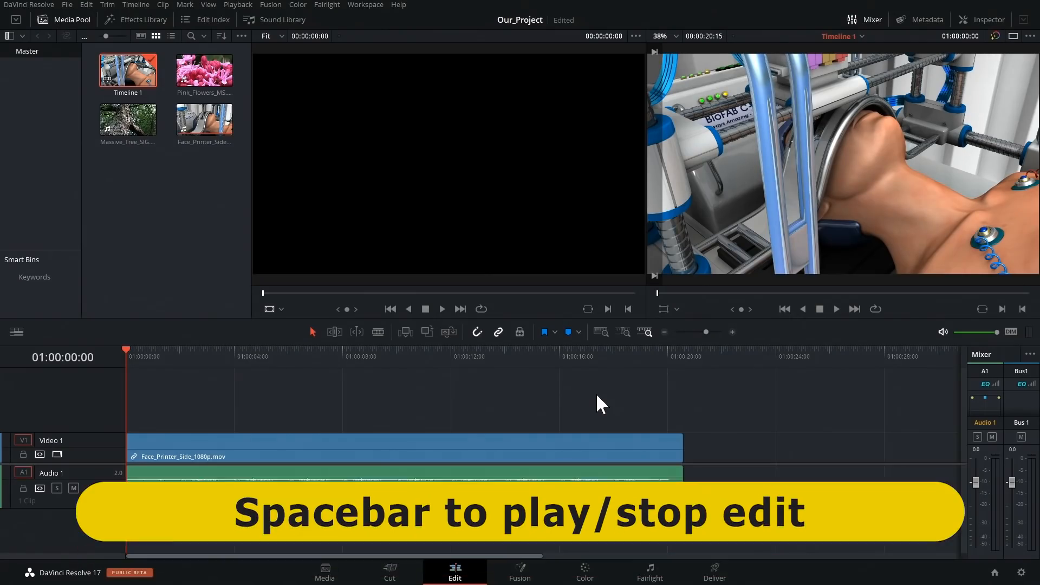
key("space")
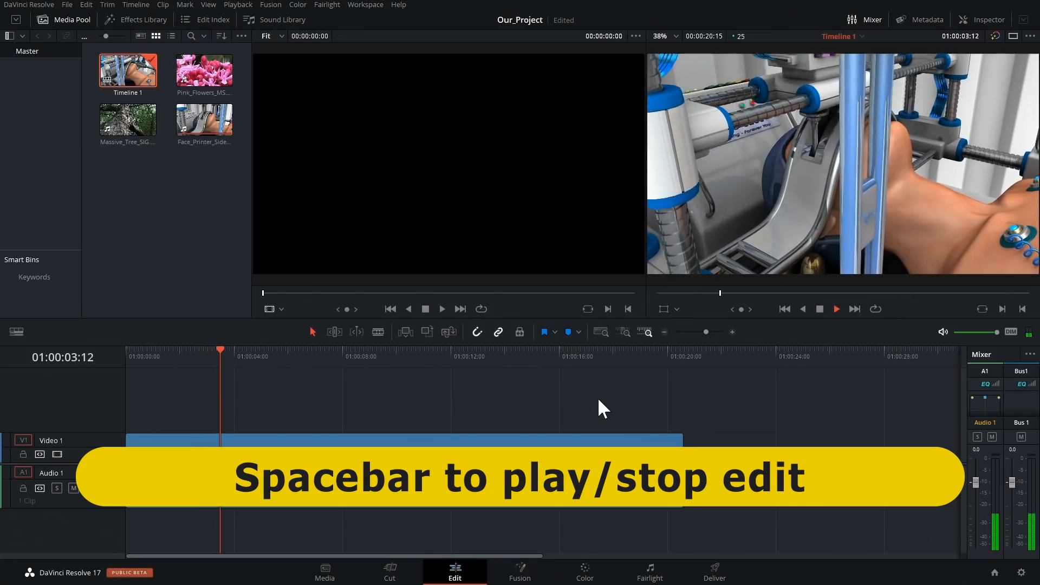
key("space")
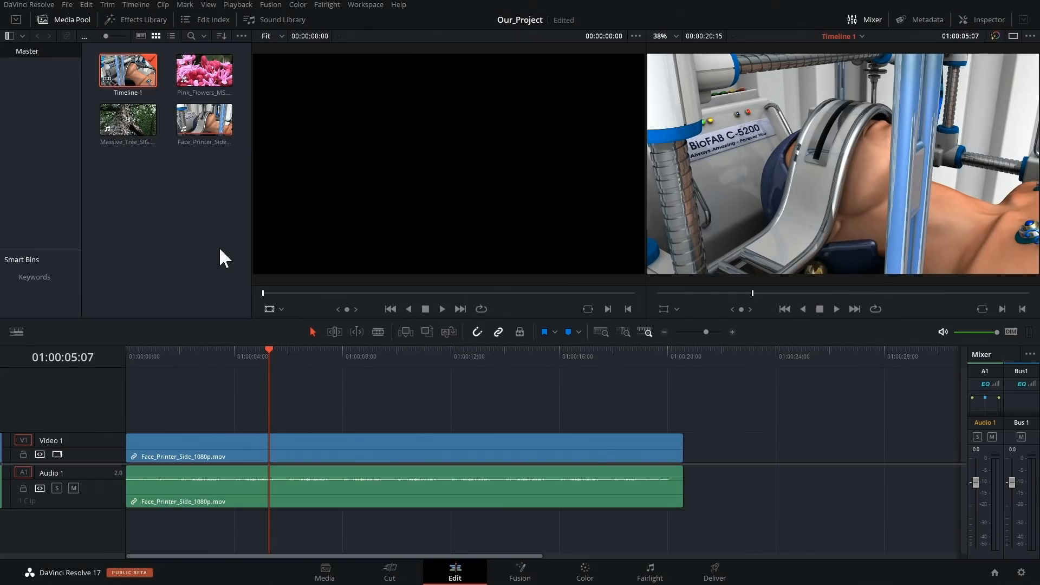
Step: Load Pink_Flowers_MS.mov into the source viewer and play it from near its beginning, stopping at about 00:18:15:05
double_click(200, 80)
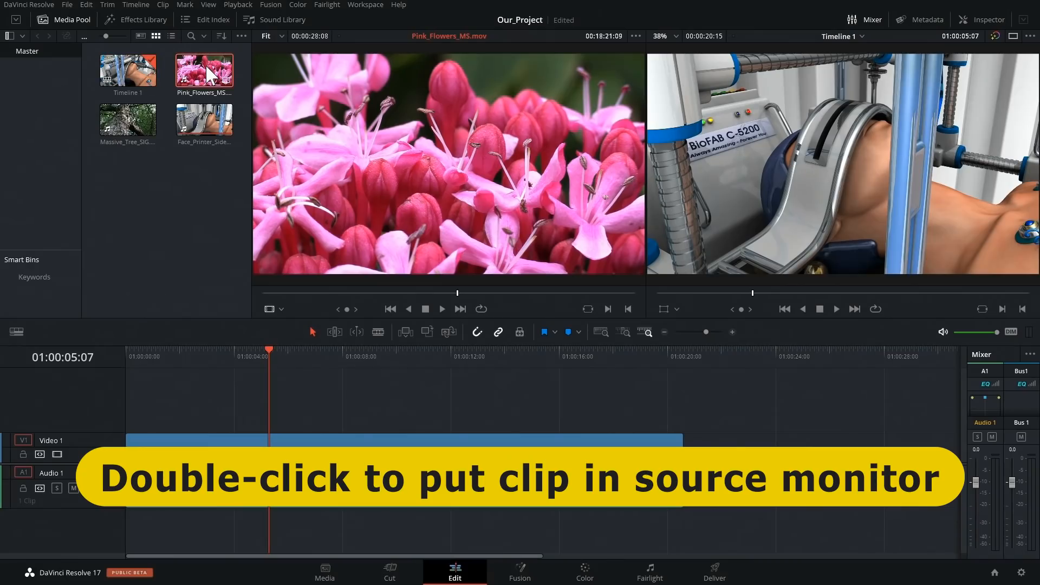
key("End")
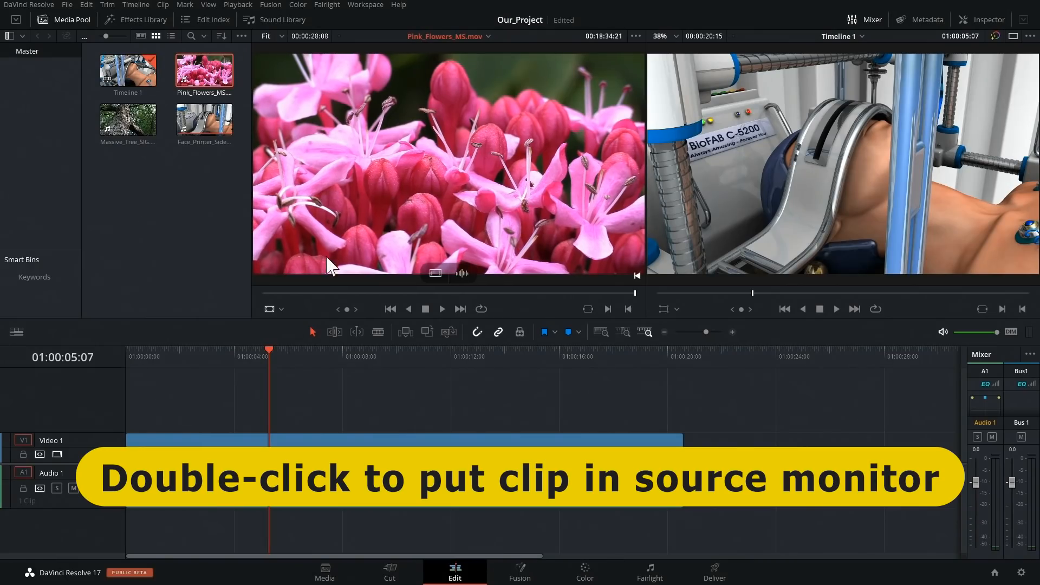
left_click(291, 293)
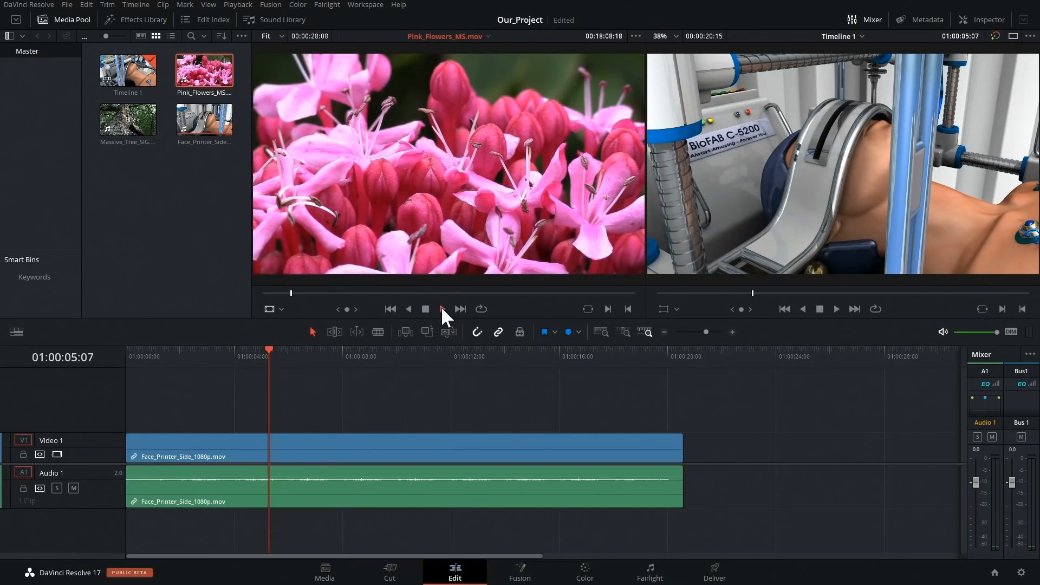
left_click(442, 308)
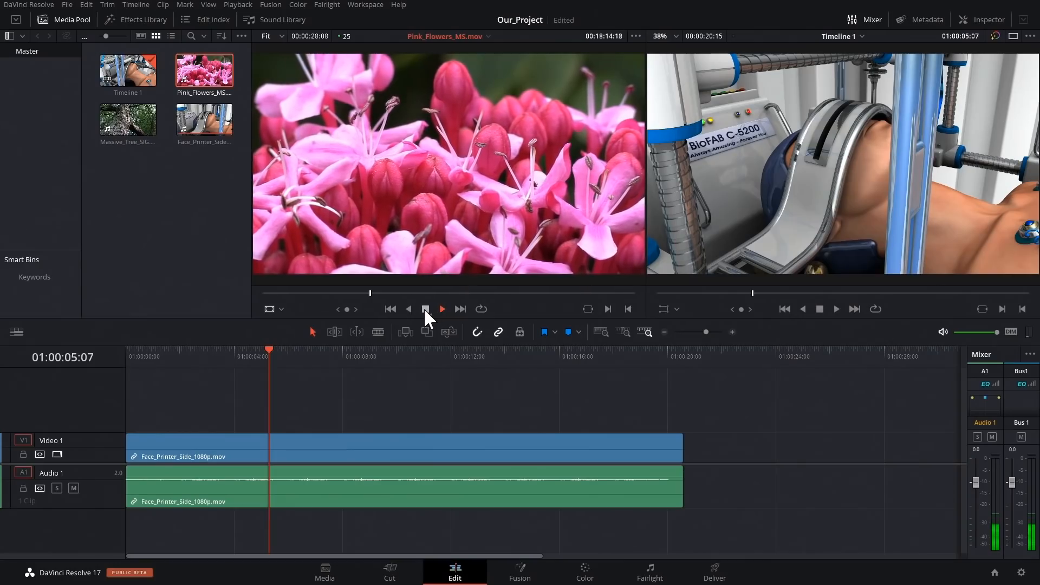
left_click(426, 309)
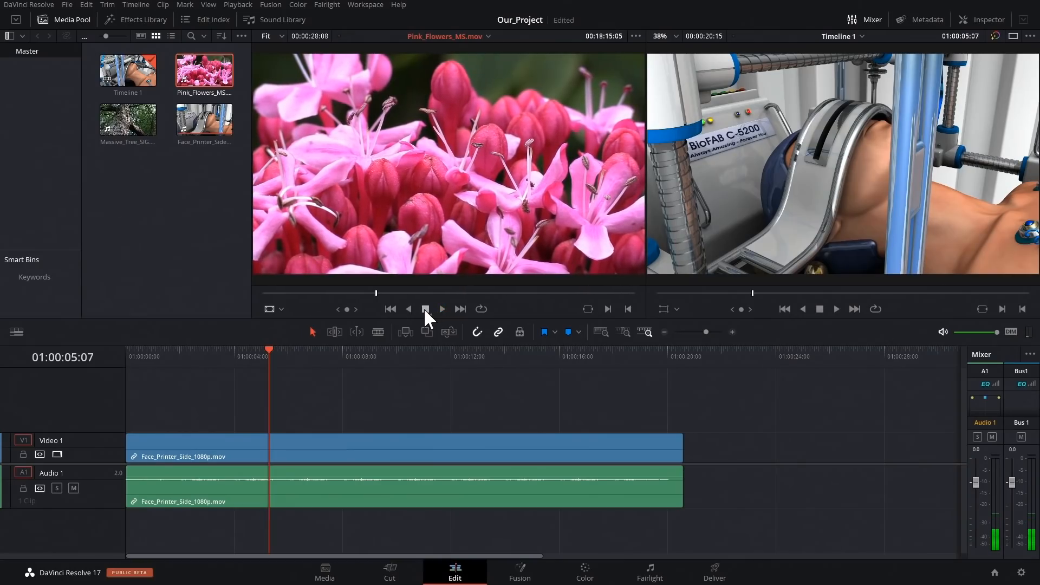
Step: Mark the in point of Pink_Flowers_MS.mov at 00:18:15:05 and its out point at 00:18:30:19
left_click(606, 305)
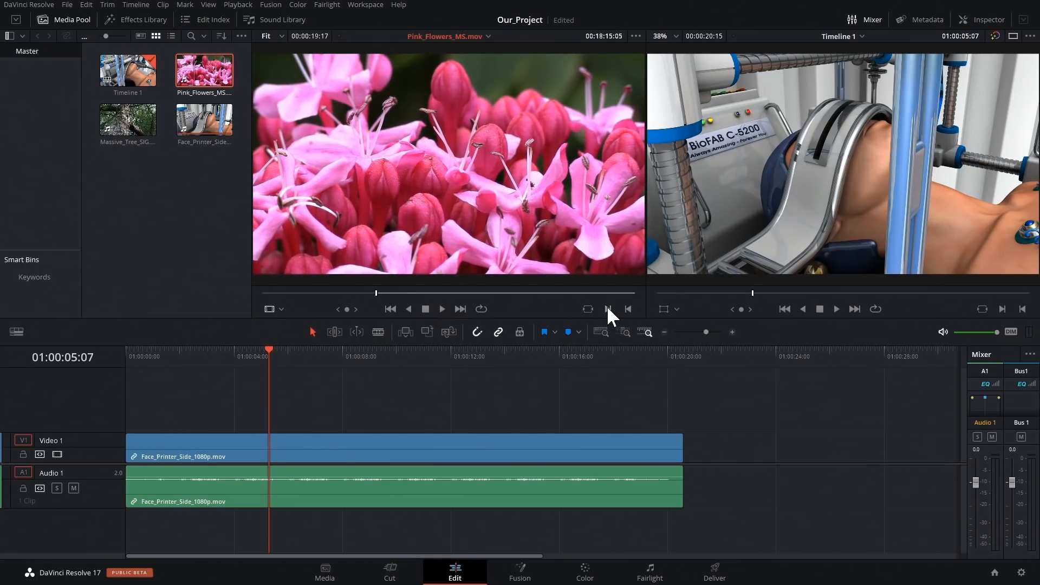
left_click(545, 293)
left_click(442, 308)
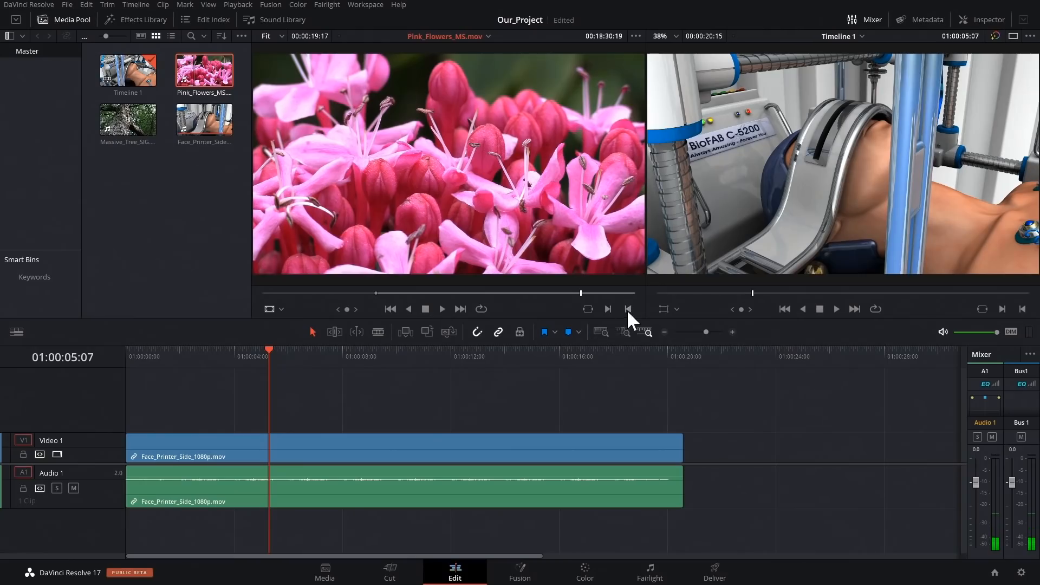
Step: Place the marked Pink_Flowers_MS.mov section on a new Video 2 track at about 13 seconds and play across the clip's start
left_click_drag(544, 223, 498, 411)
left_click(459, 355)
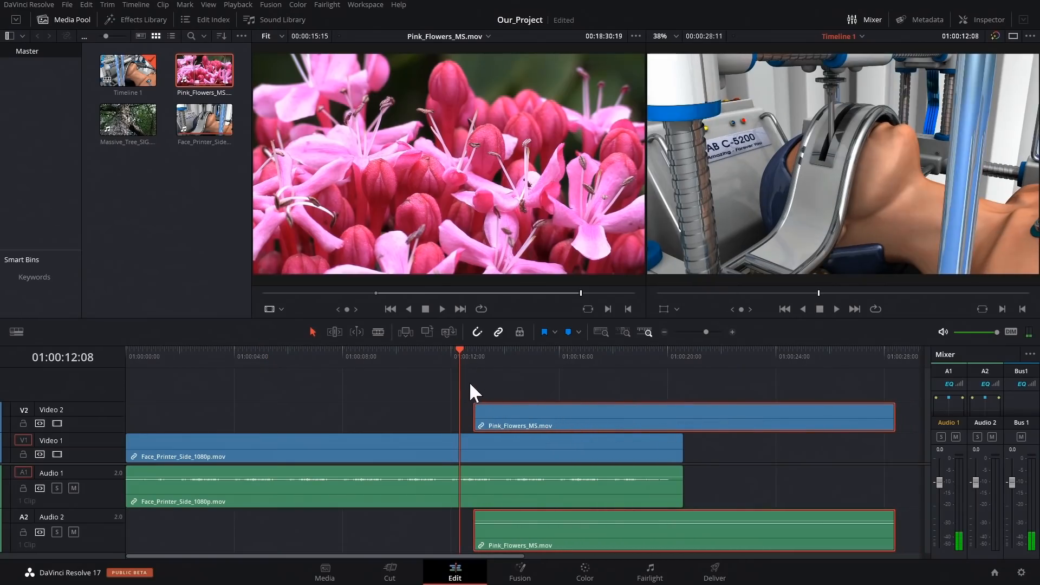
key("space")
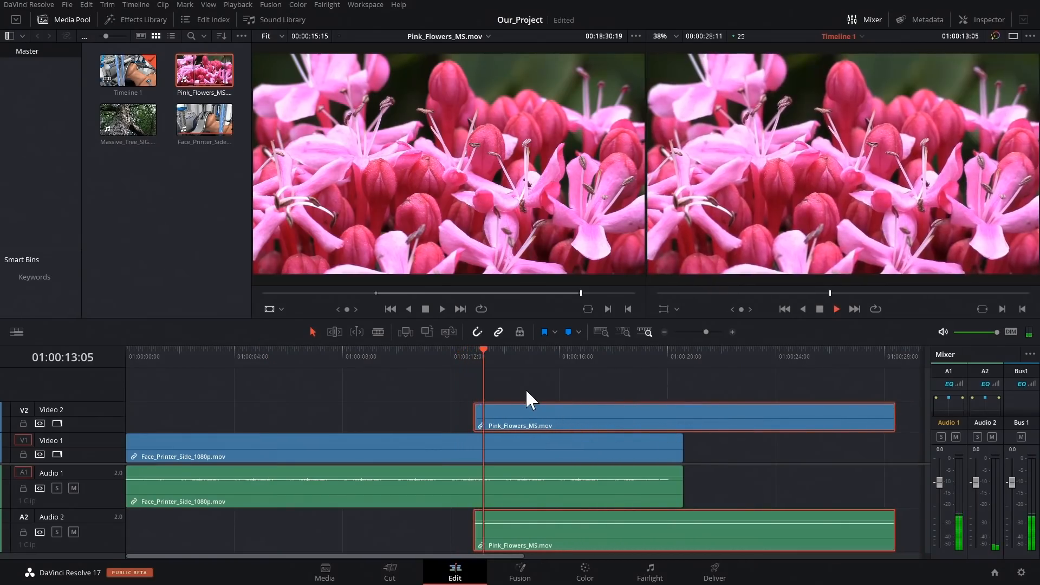
key("space")
Step: Fade in Pink_Flowers_MS.mov on Video 2 over about 6 seconds and play the transition from 01:00:10:15
left_click(413, 353)
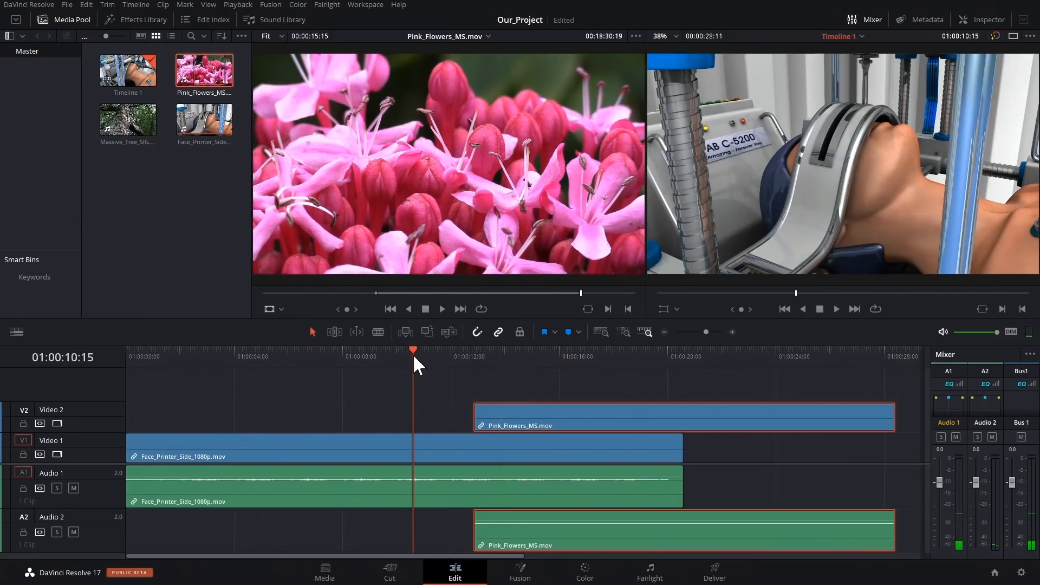
mouse_move(474, 405)
left_click_drag(475, 405, 643, 404)
key("space")
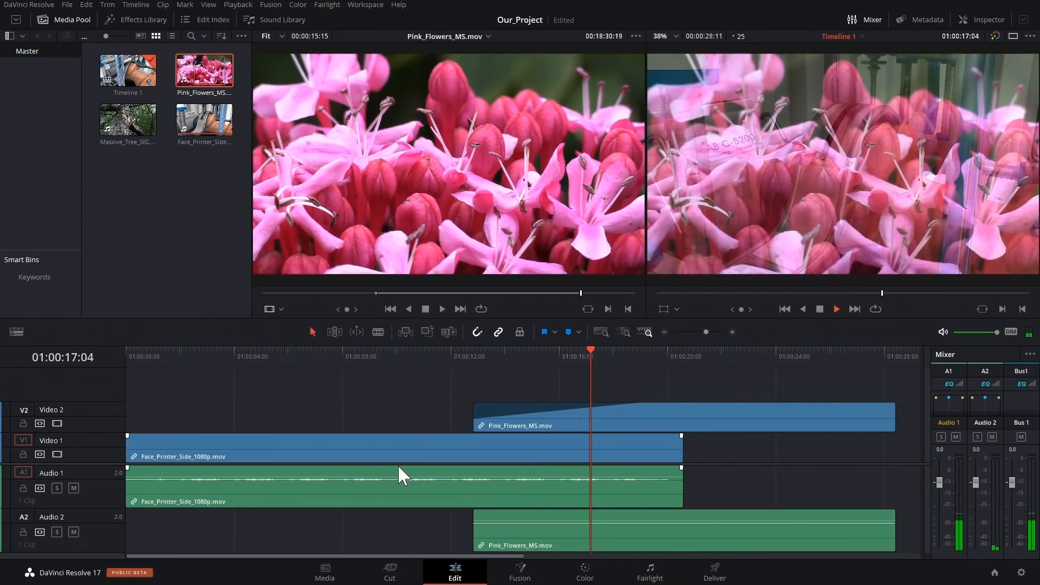
key("space")
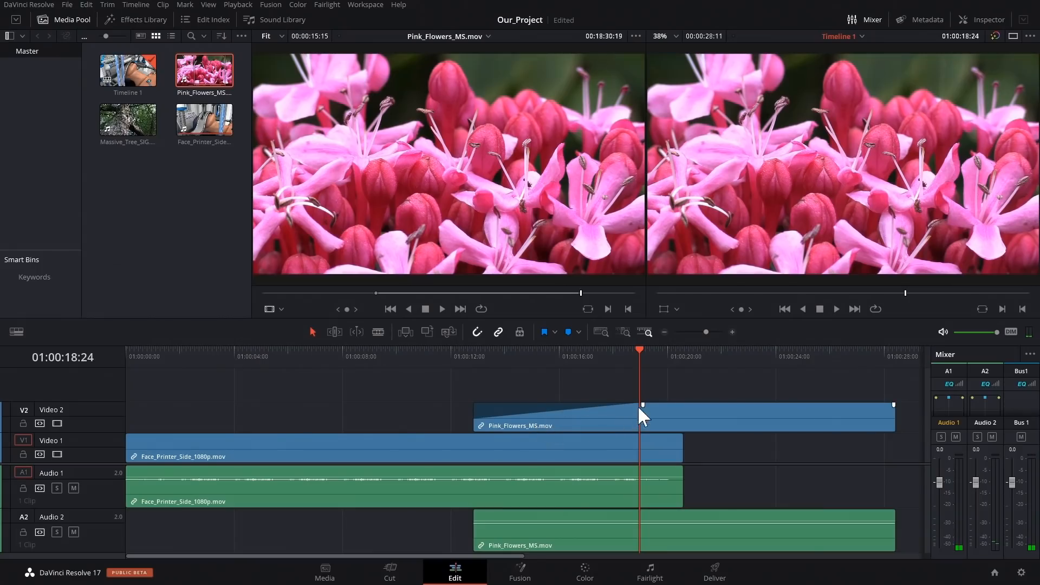
Step: Trim Pink_Flowers_MS.mov to about 8 seconds, ending level with the Video 1 clip, and set its fade-in to about 2 seconds
left_click_drag(643, 403, 471, 413)
left_click_drag(889, 414, 683, 415)
left_click_drag(478, 404, 520, 407)
Step: Make Pink_Flowers_MS.mov a picture-in-picture with zoom 0.370 and position X 472, Y 230, viewing it at 01:00:15:13
left_click_drag(523, 363, 544, 373)
left_click(555, 405)
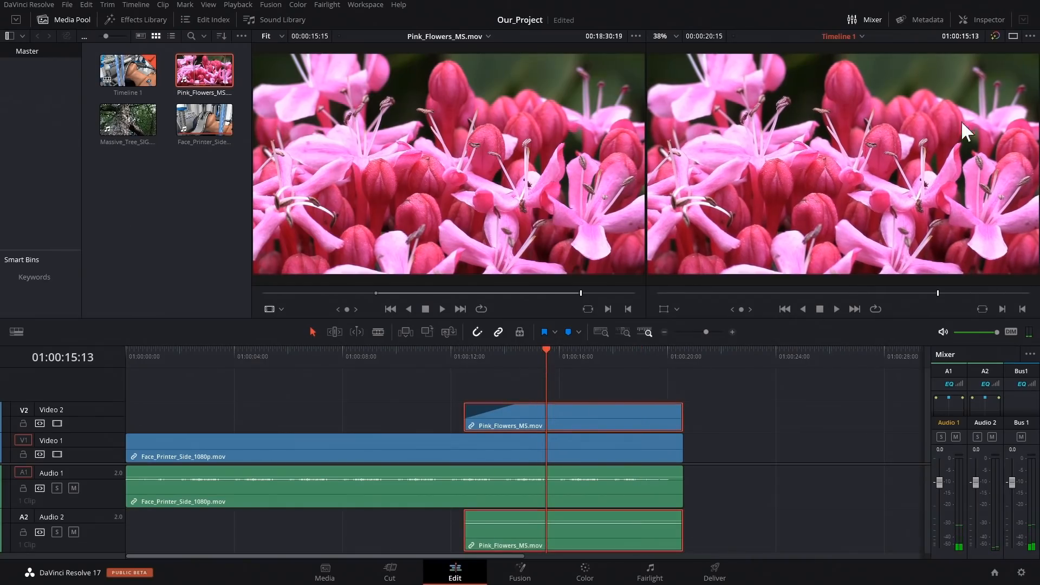
left_click(983, 21)
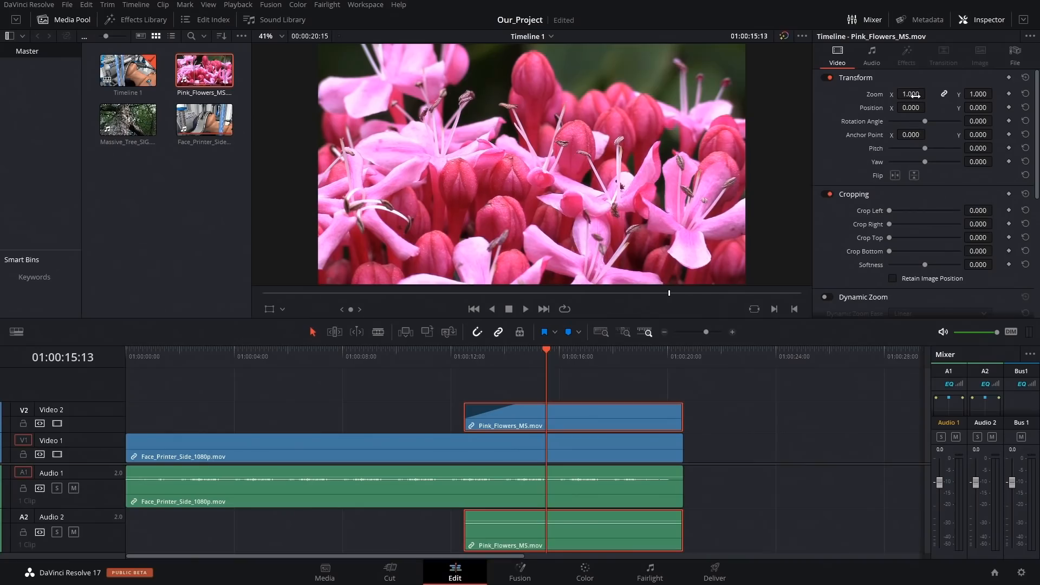
left_click_drag(910, 94, 989, 107)
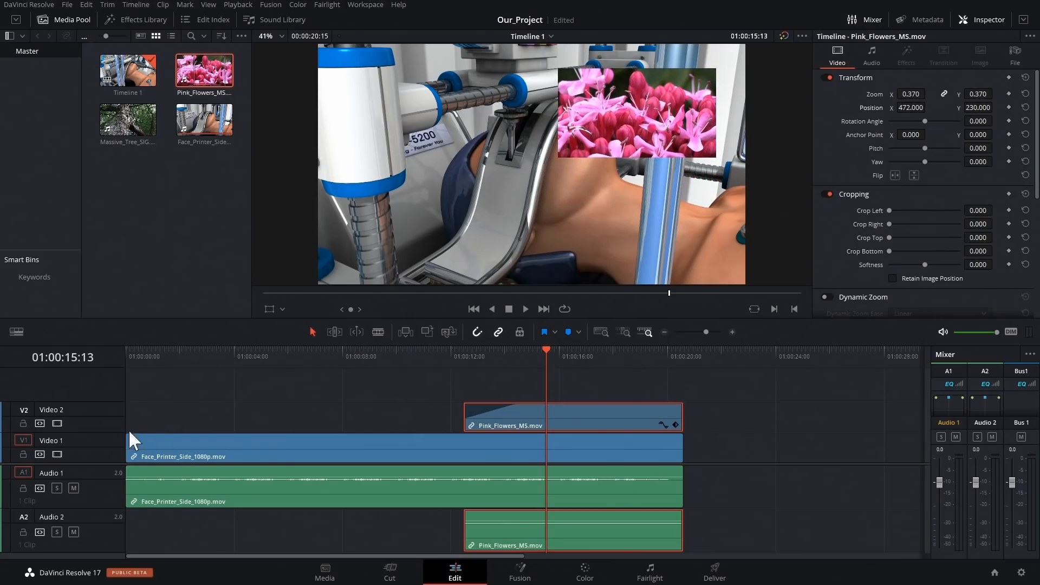
Step: Play the picture-in-picture section of the timeline, viewing it in full screen, and return to the normal view
left_click(313, 374)
key("space")
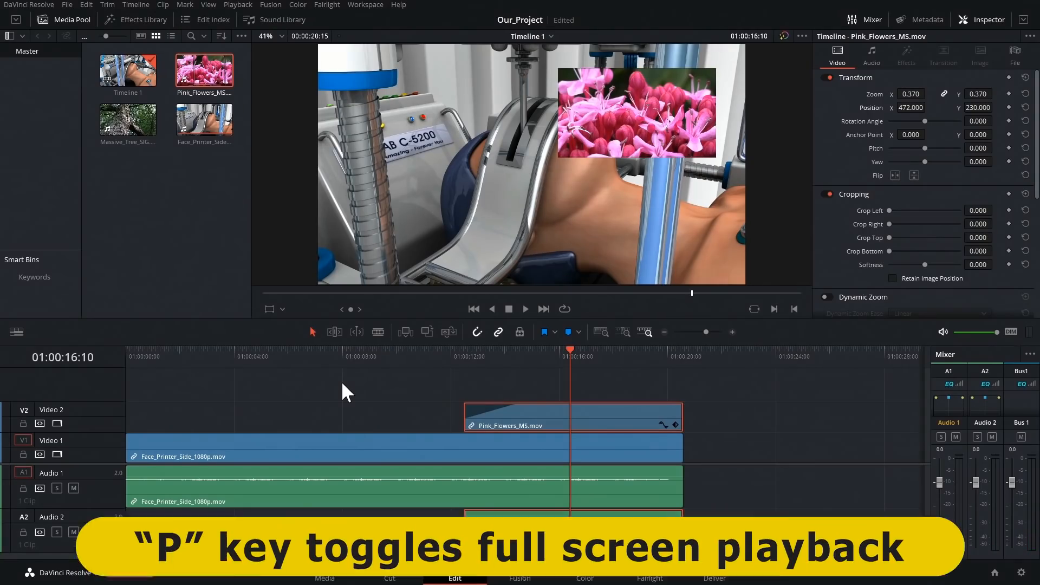
key("p")
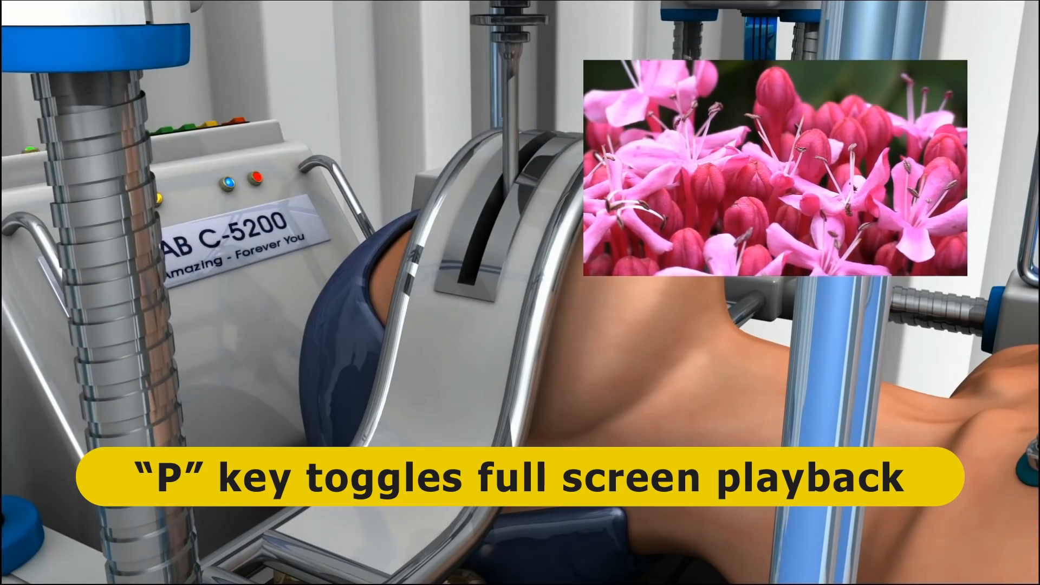
key("p")
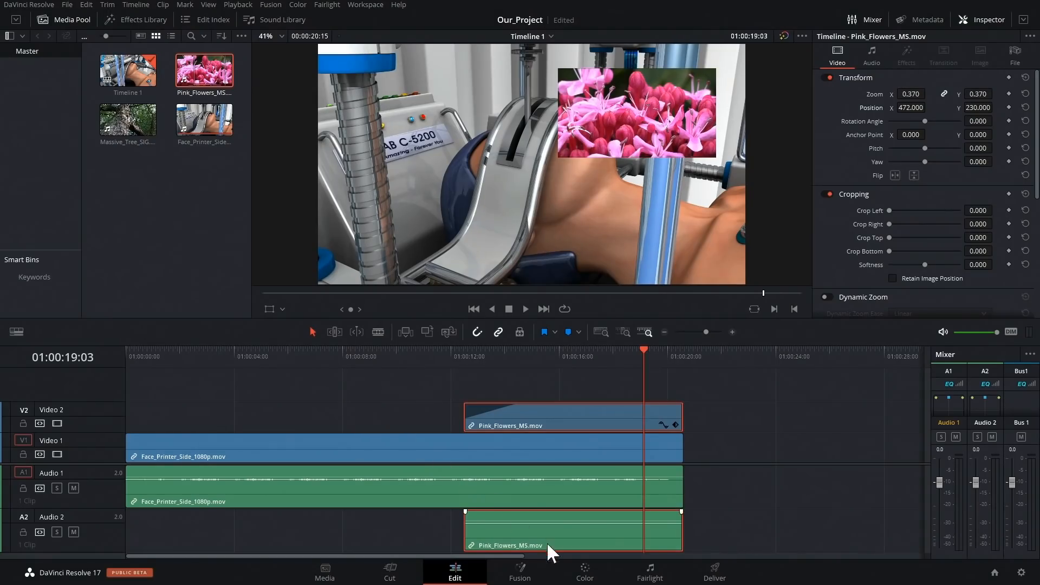
Step: Grade the Face_Printer_Side clip on the Color page with a custom contrast curve, raising highlights and upper midtones and lowering shadows
left_click(576, 575)
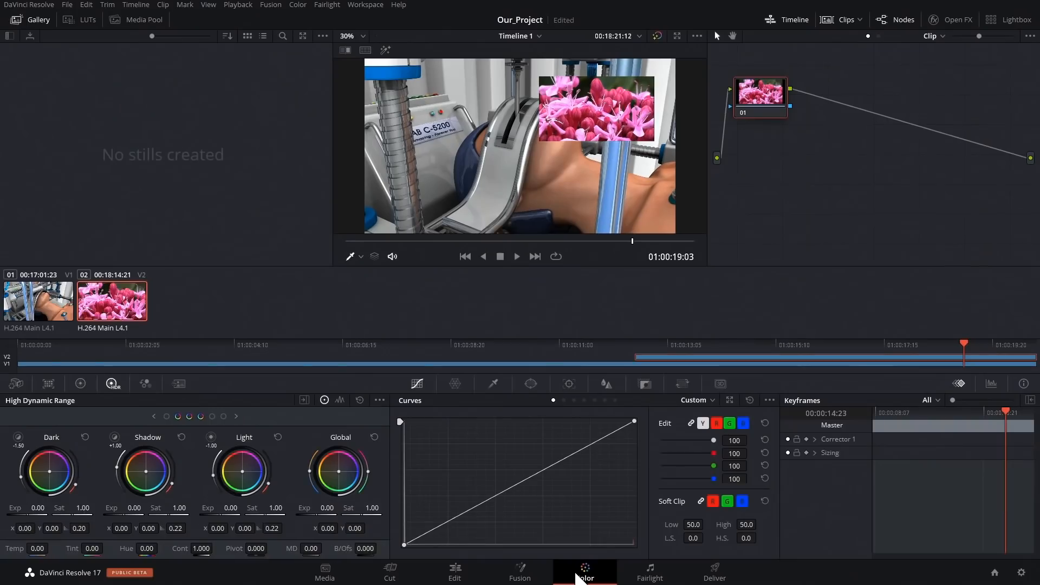
left_click(27, 303)
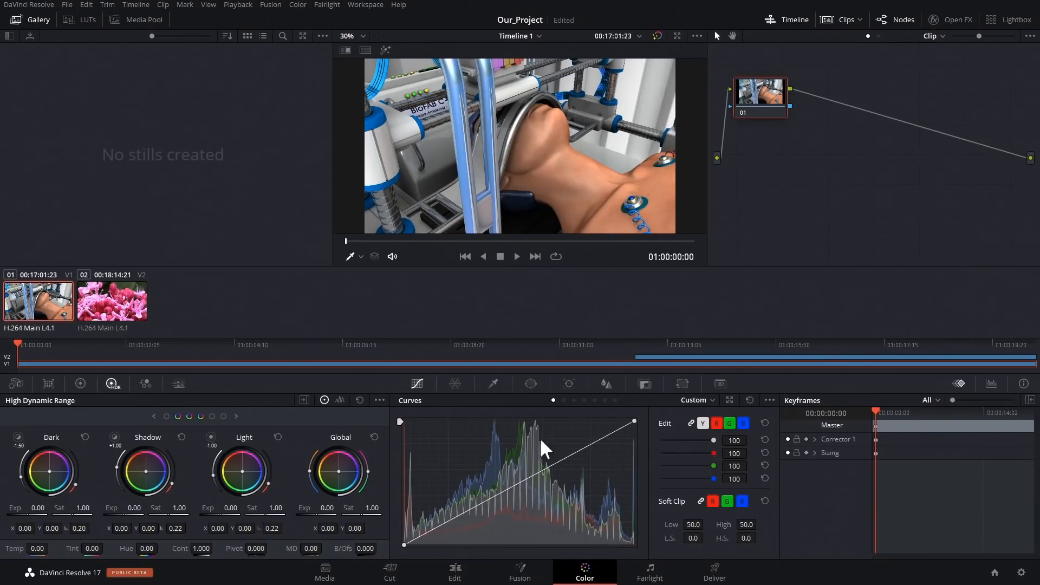
left_click_drag(593, 443, 594, 429)
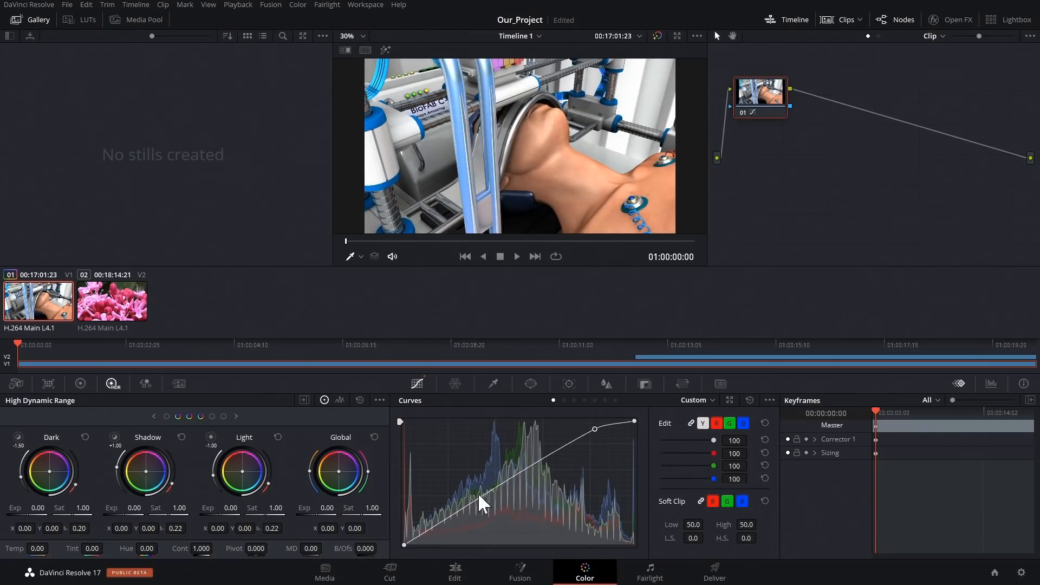
left_click_drag(457, 509, 453, 517)
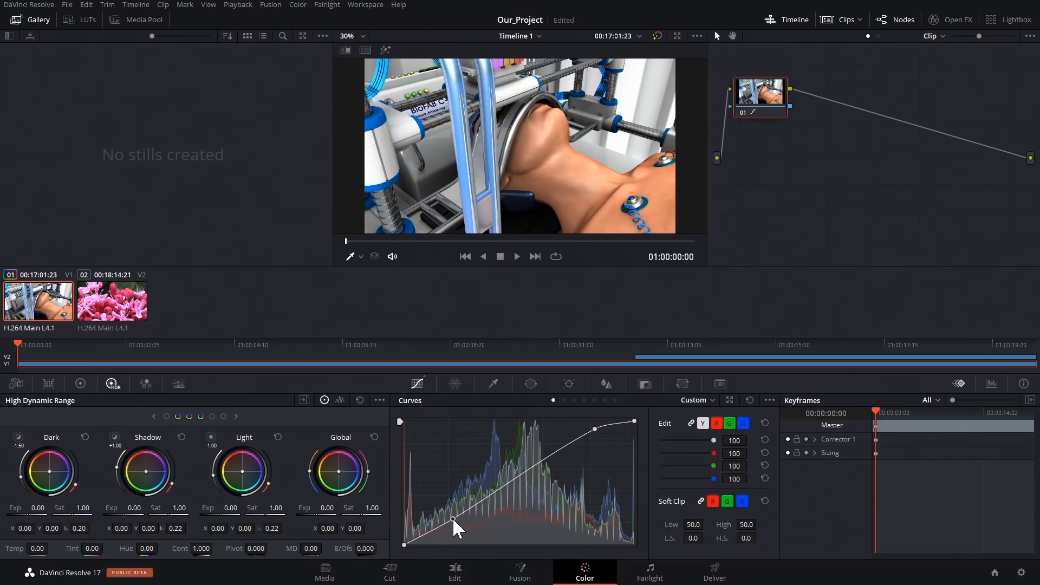
left_click_drag(538, 462, 533, 451)
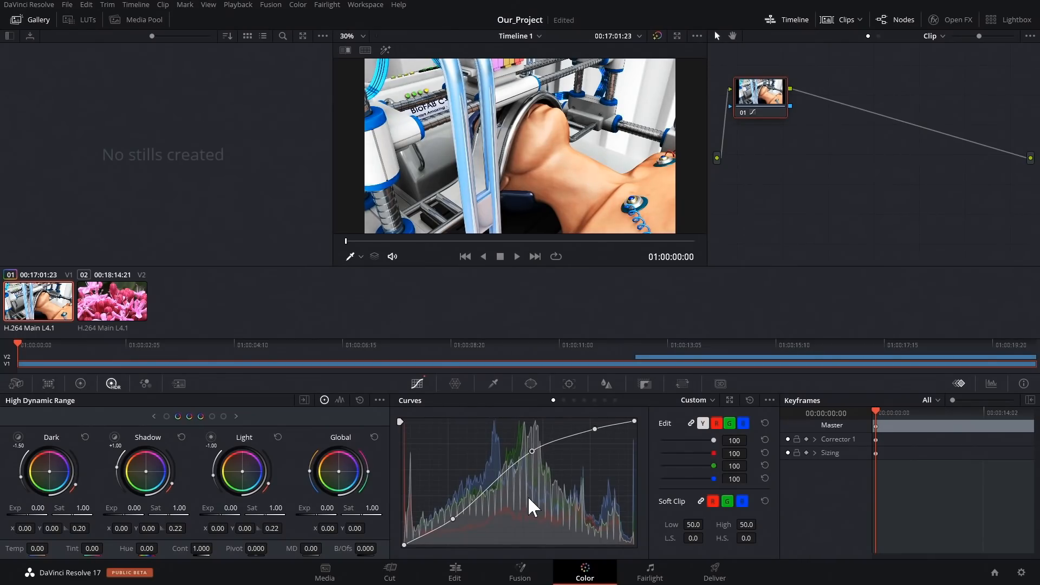
Step: Queue and render Timeline 1 with the YouTube 1080p preset as Test_Output_AA in D:\EC_Videos\Test_EC_Video
left_click(712, 576)
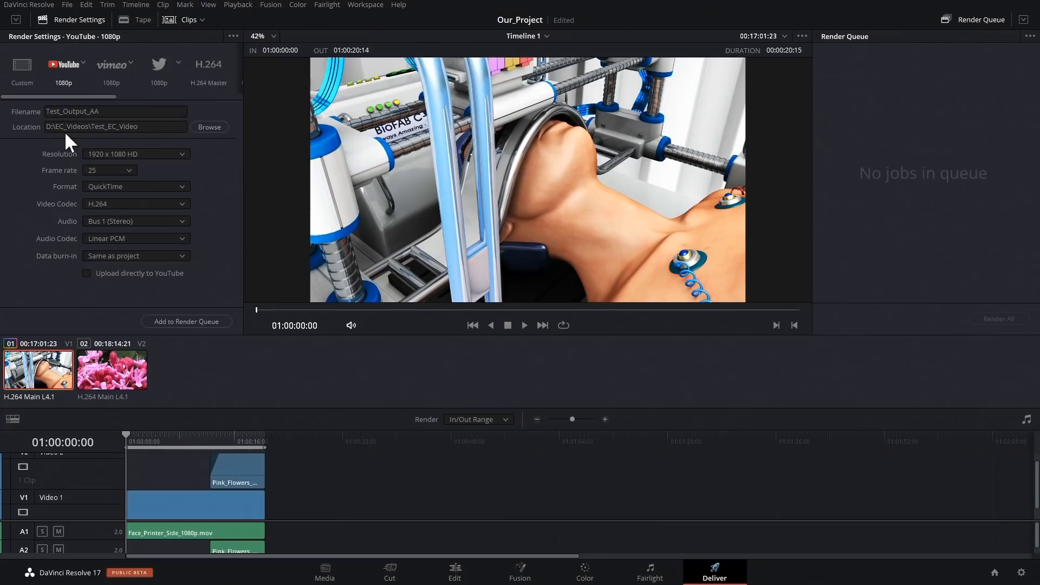
left_click(187, 322)
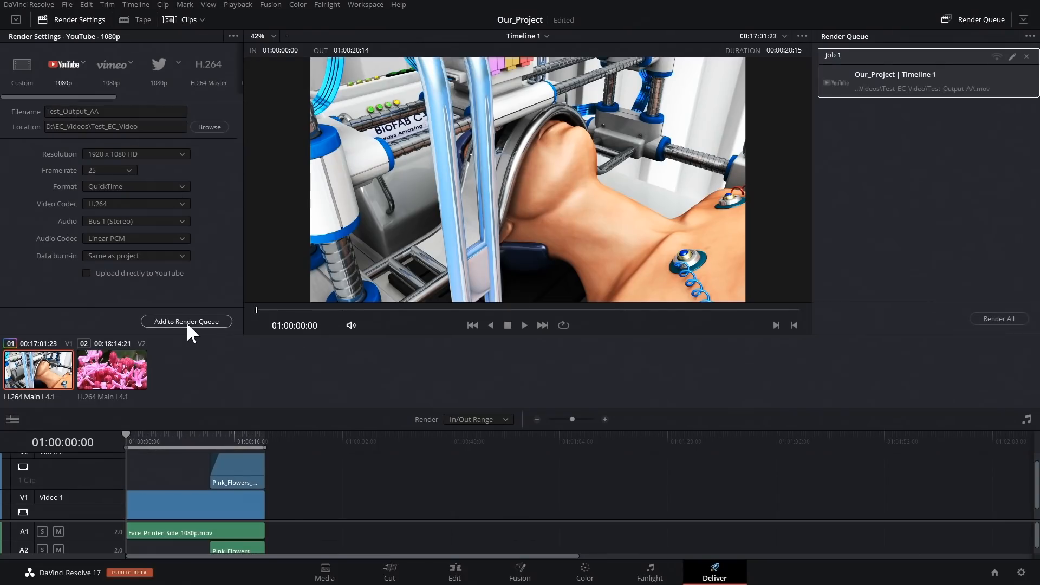
left_click(998, 318)
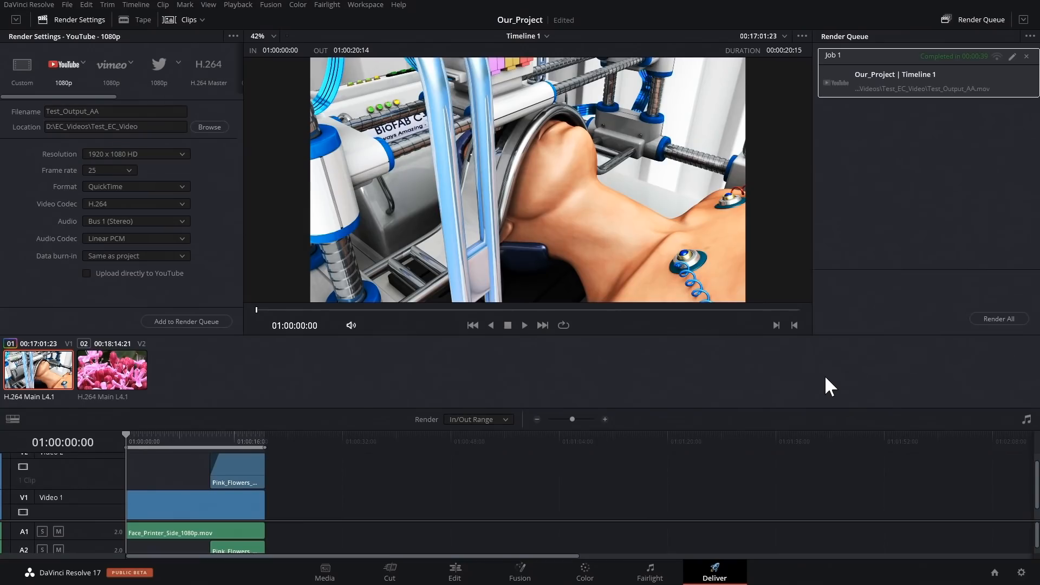
Step: Switch to File Explorer and play the rendered Test_Output_AA.mov from the Test_EC_Video folder in full screen
key("alt+Tab")
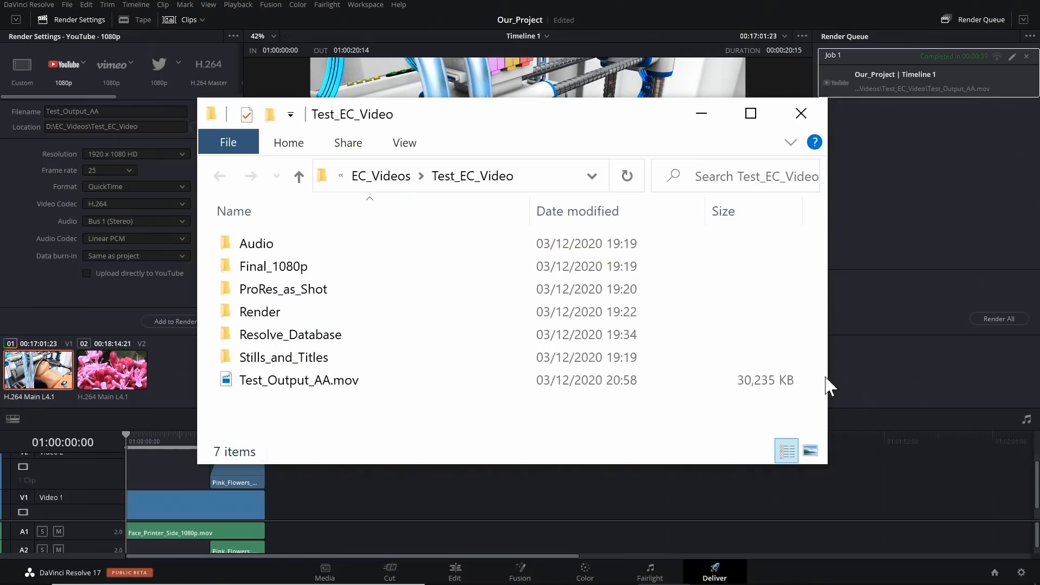
double_click(330, 379)
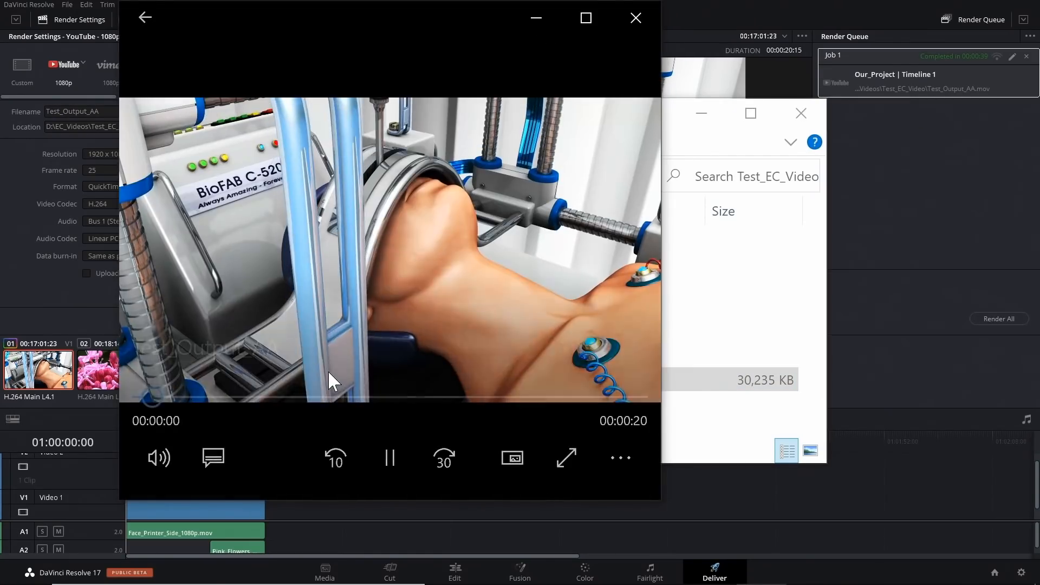
double_click(329, 373)
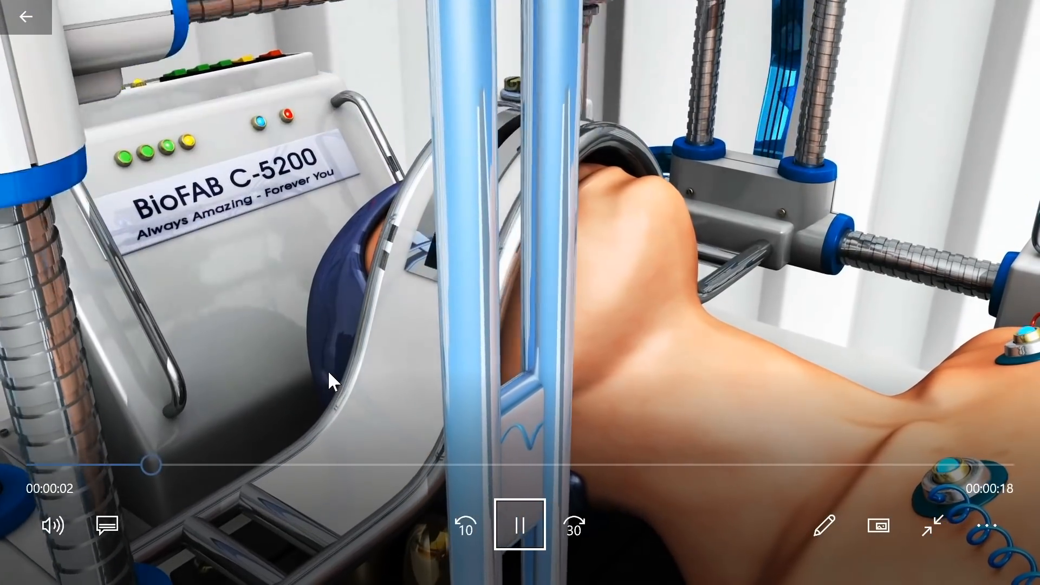